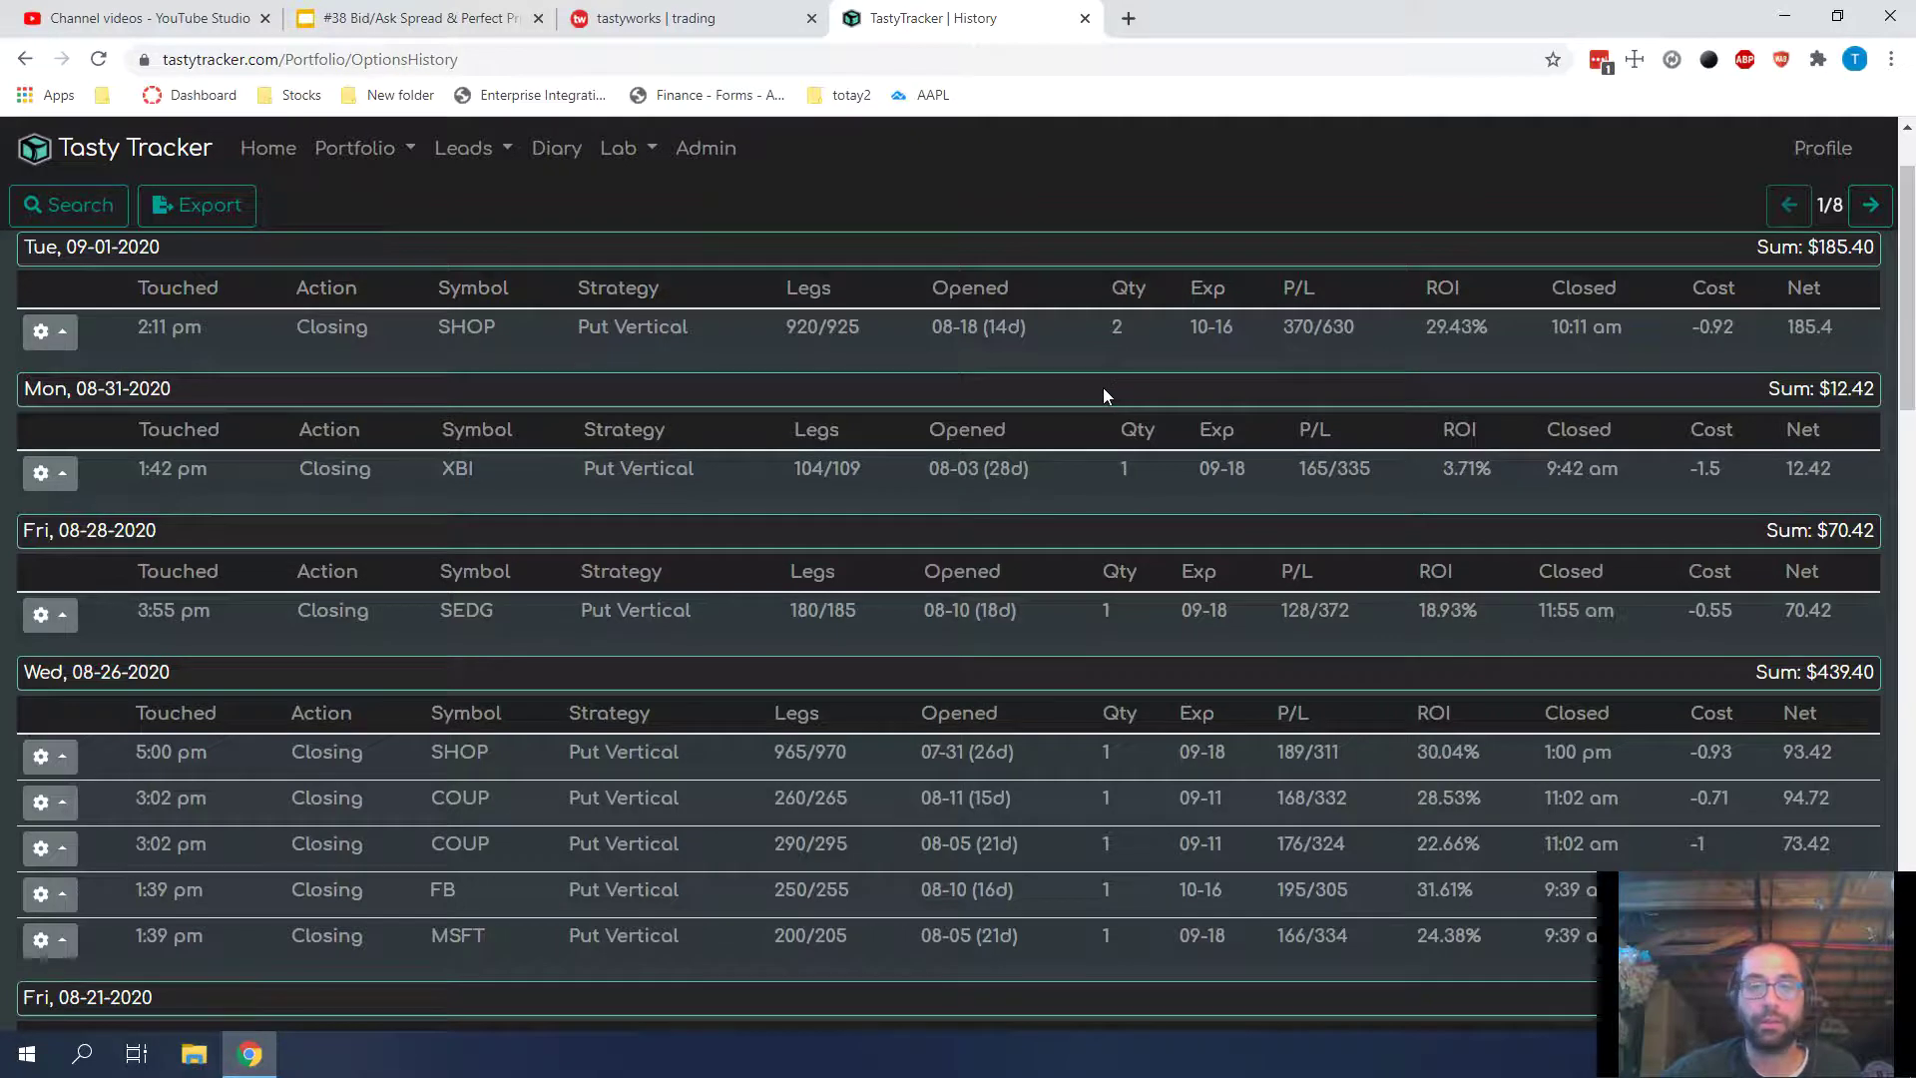
# Review the closed put vertical trades and their net profits in the Small Account Challenge option history
pyautogui.scroll(-2, 1058, 406)
pyautogui.scroll(-1, 942, 511)
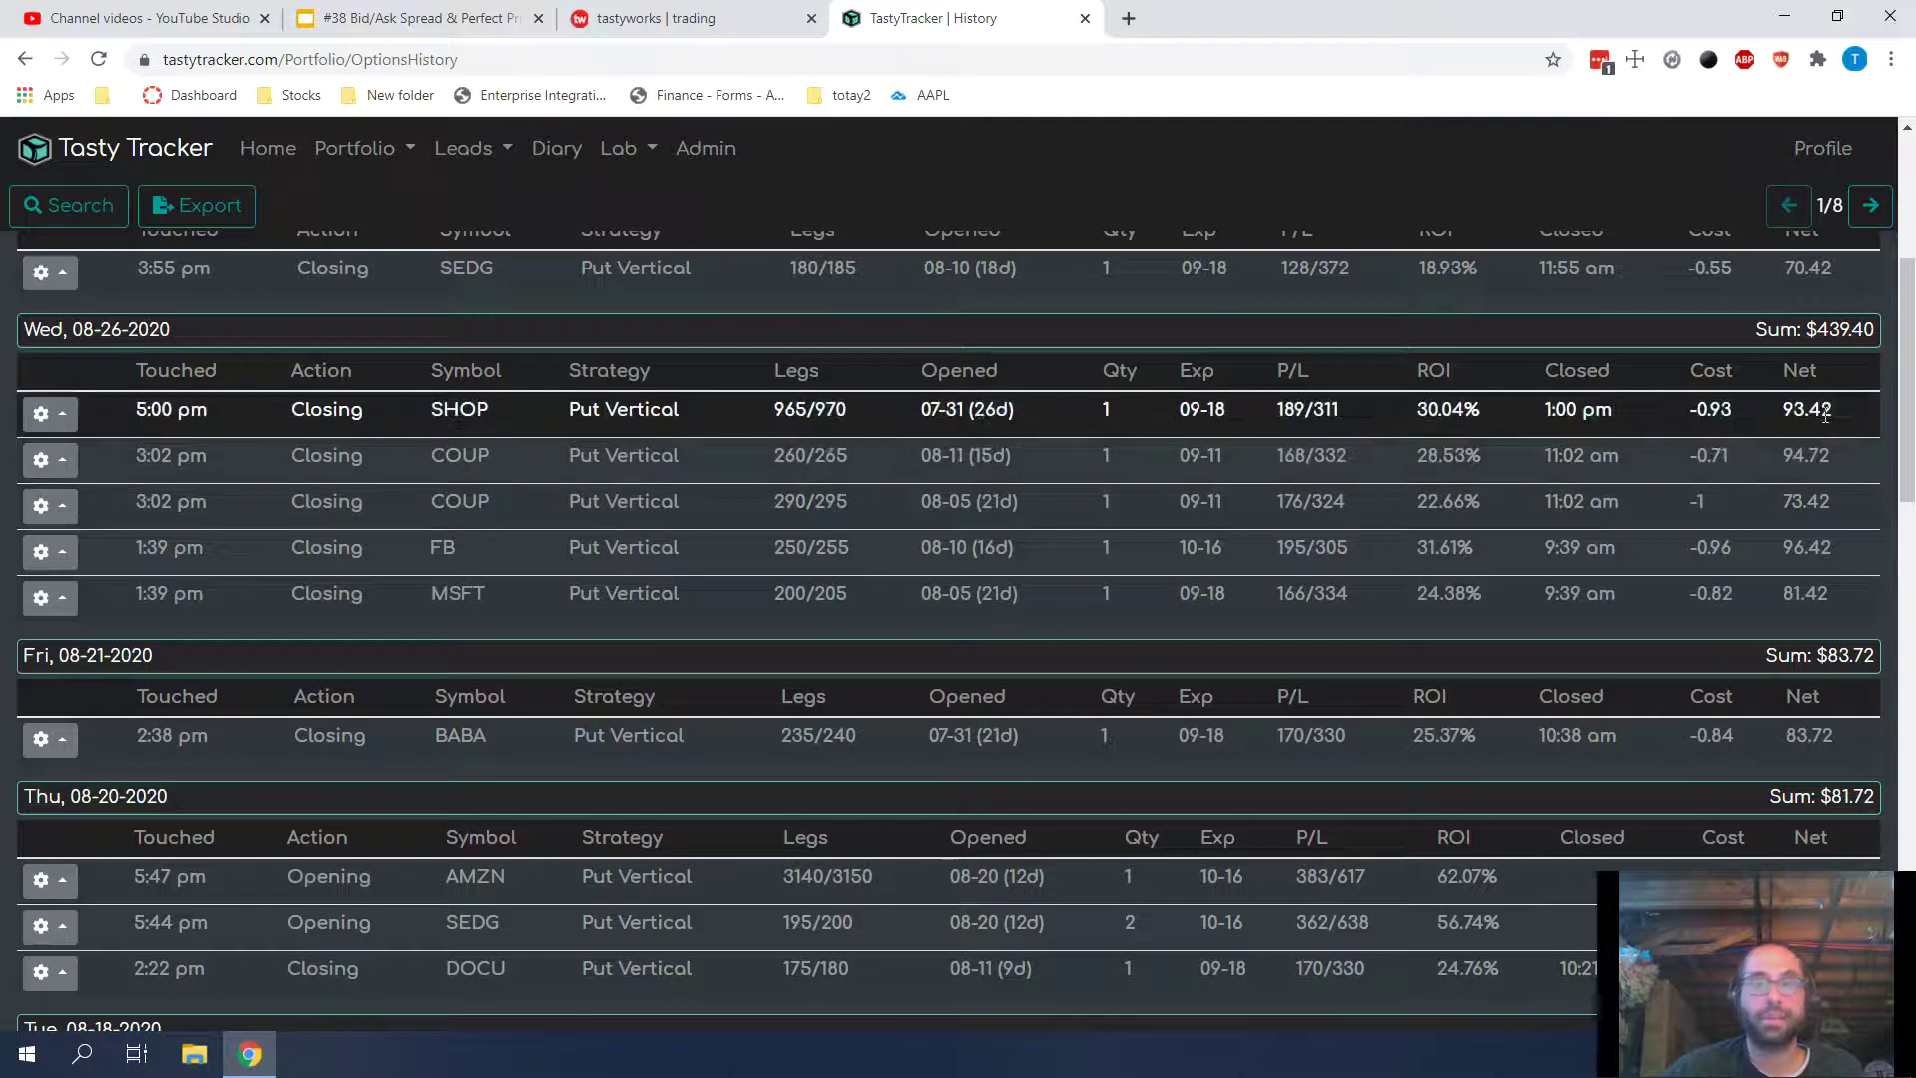
pyautogui.scroll(2, 1825, 416)
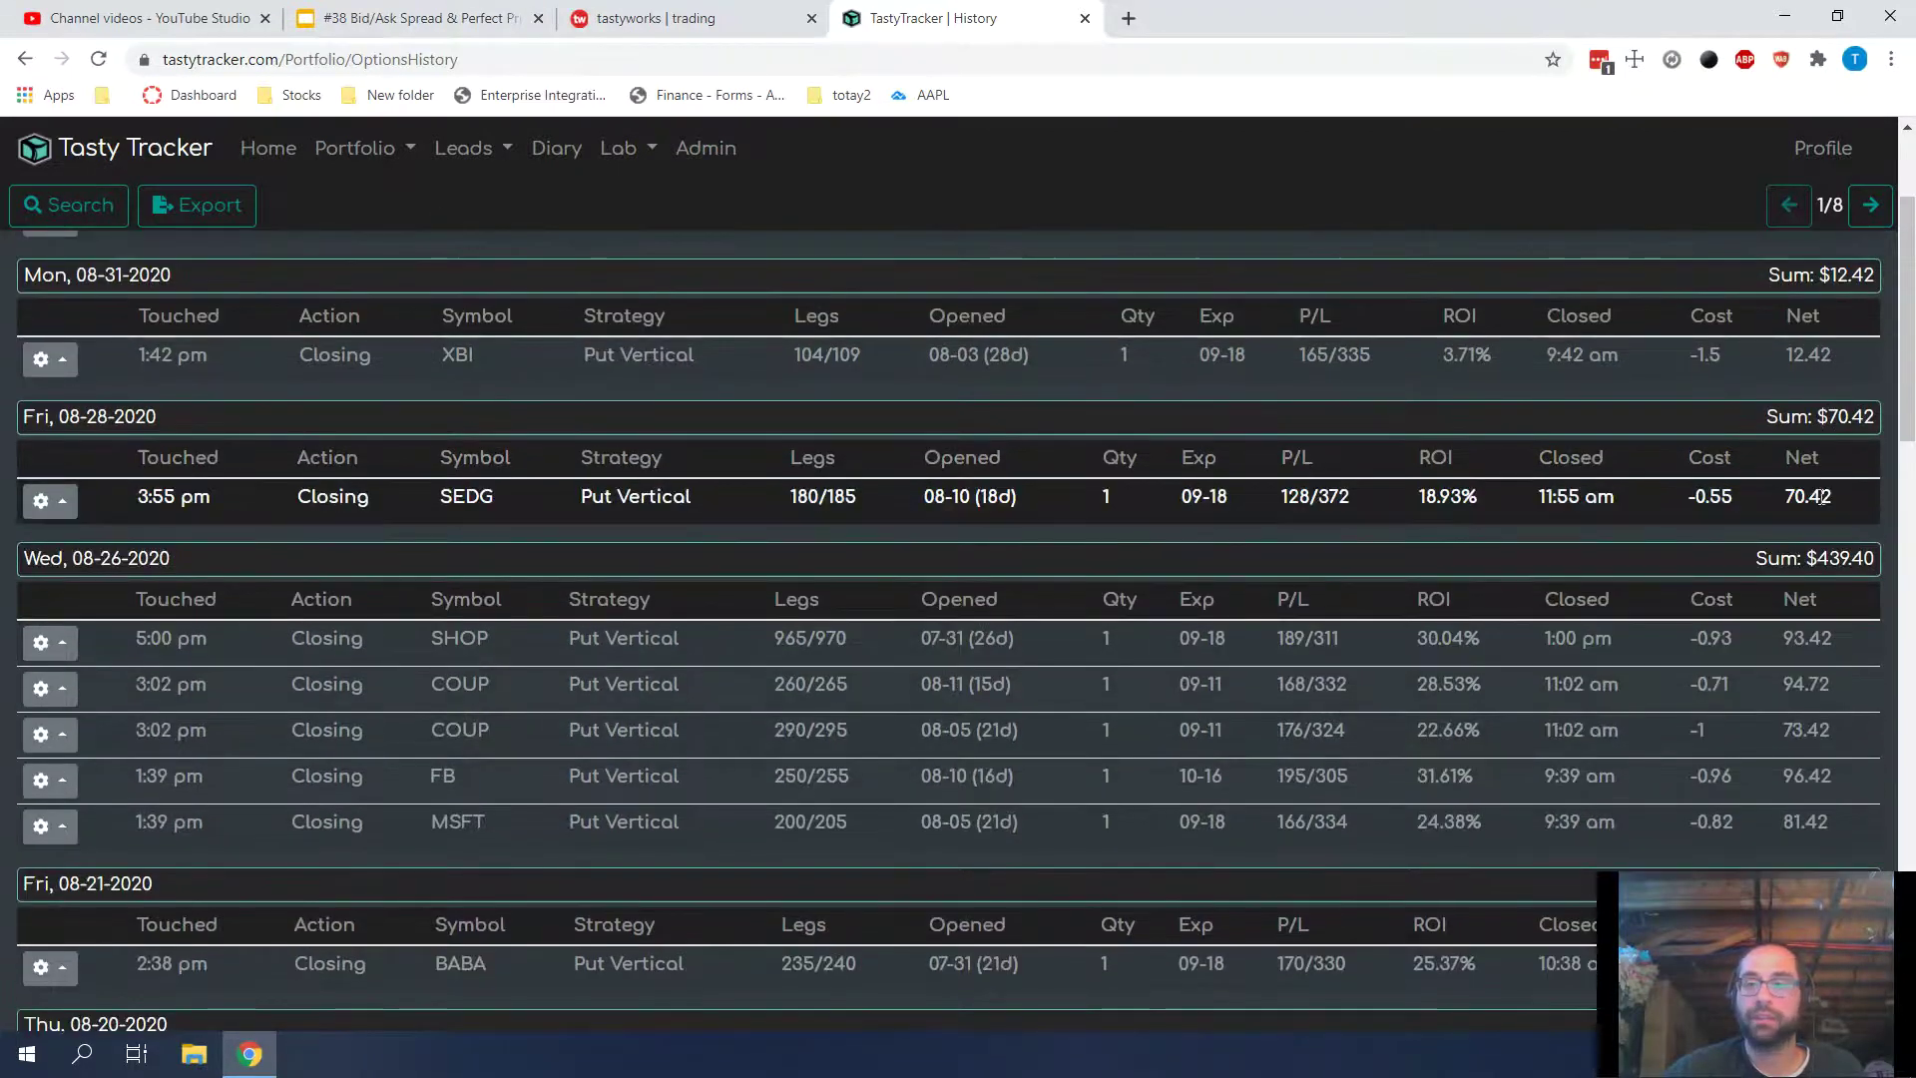
pyautogui.scroll(1, 1824, 496)
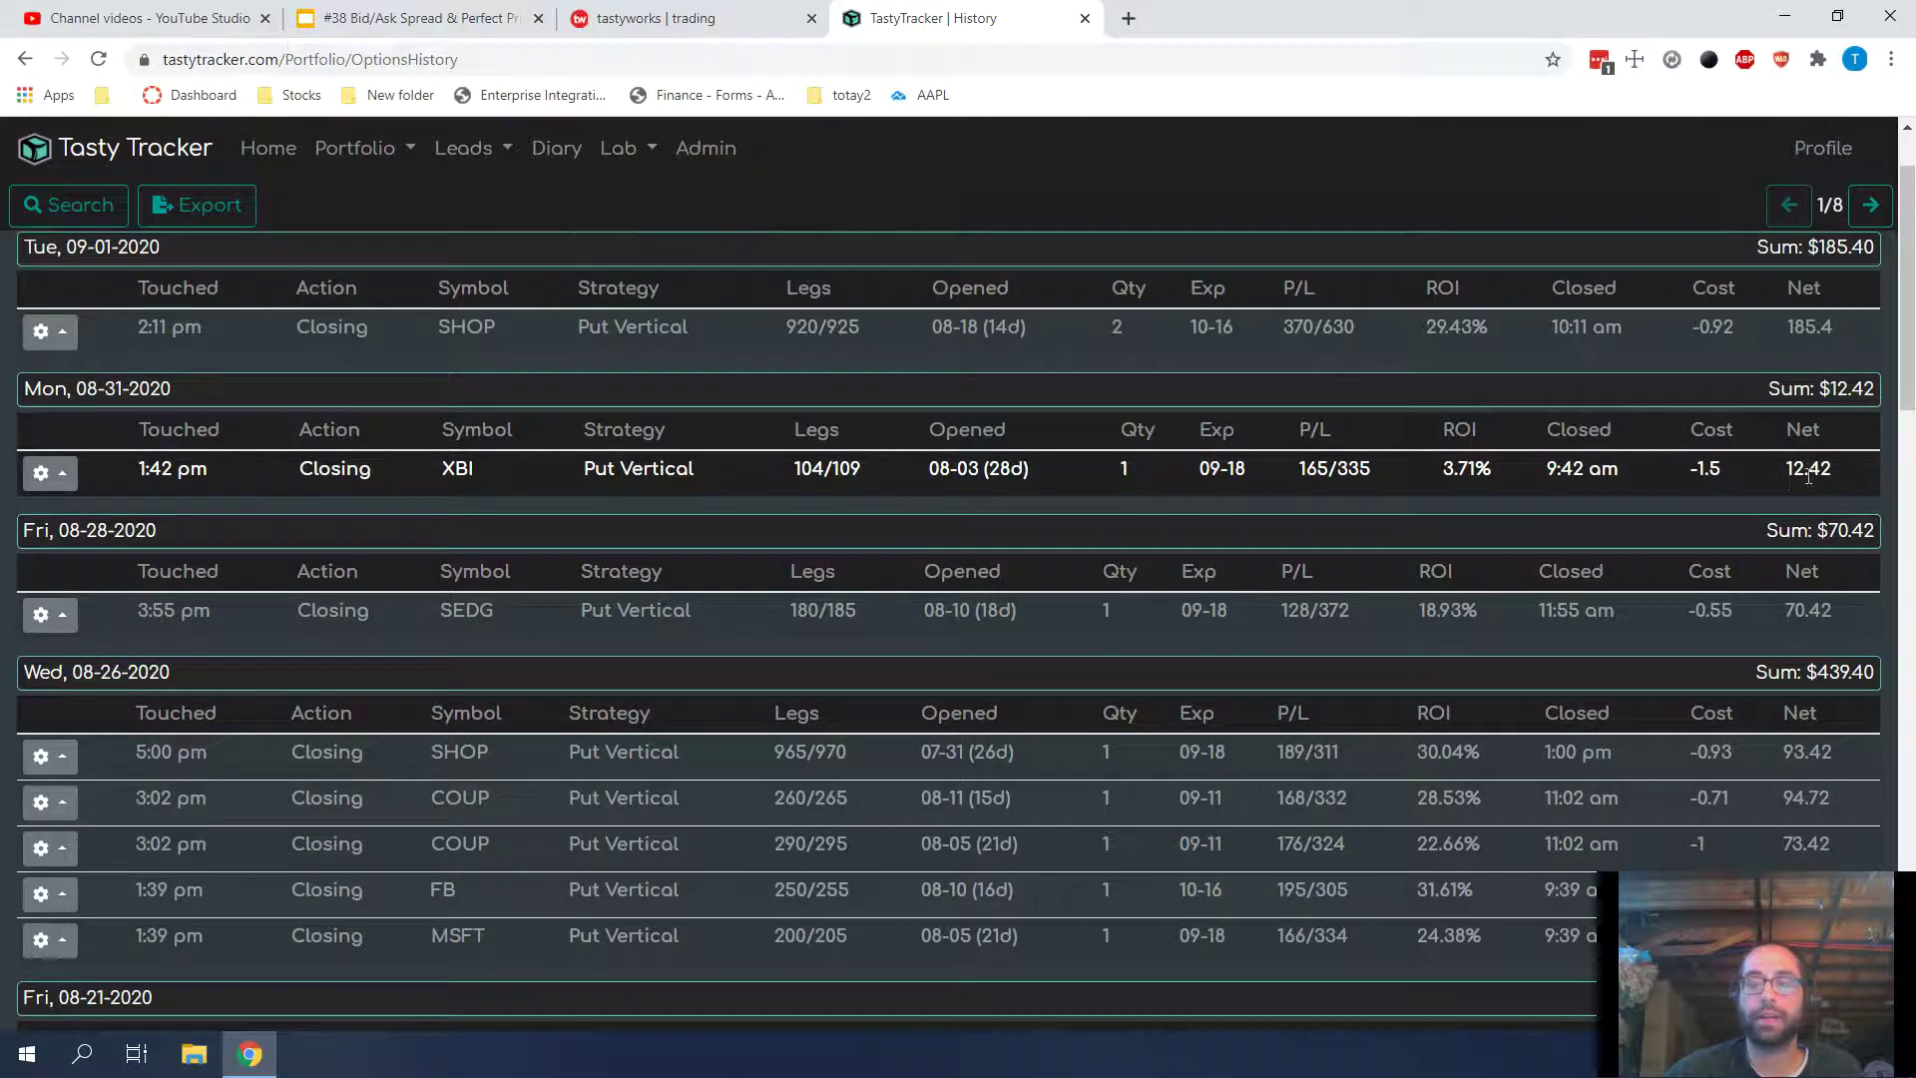
pyautogui.scroll(1, 1832, 469)
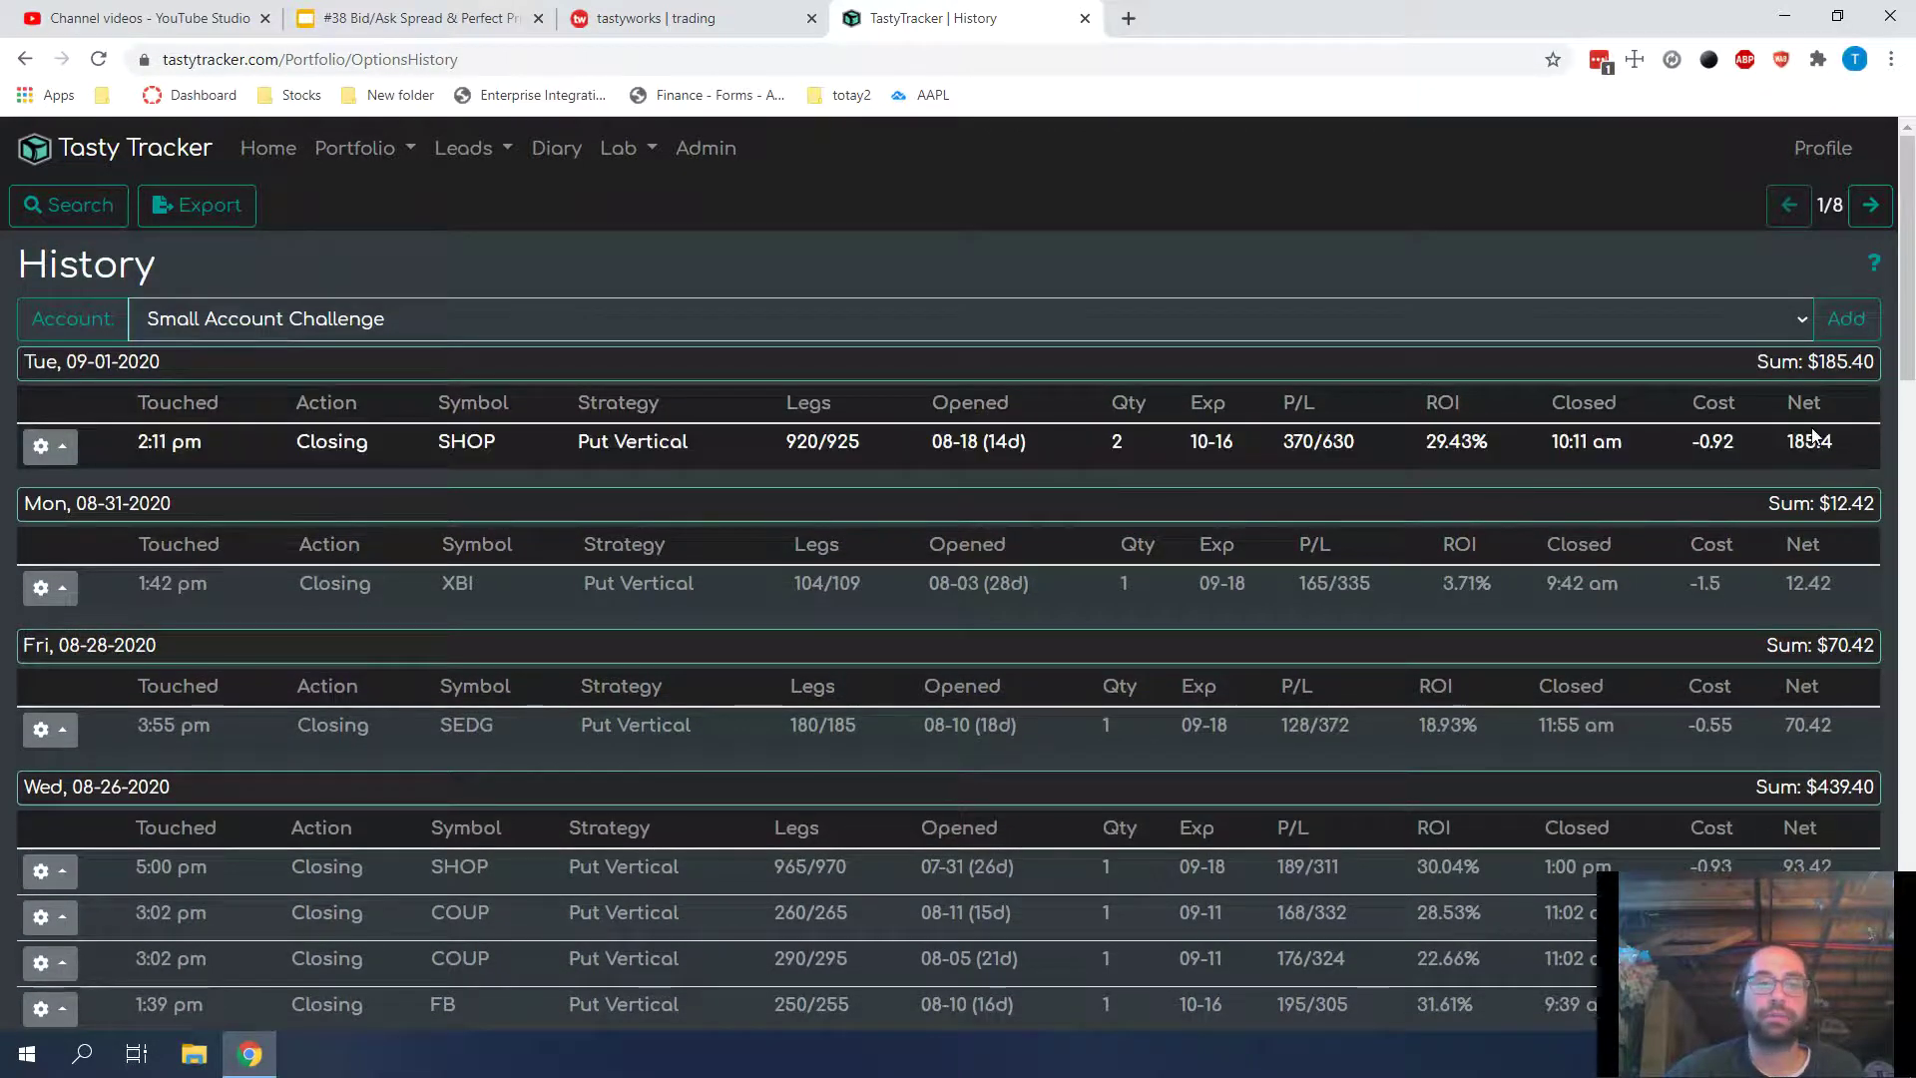
pyautogui.scroll(-2, 1811, 429)
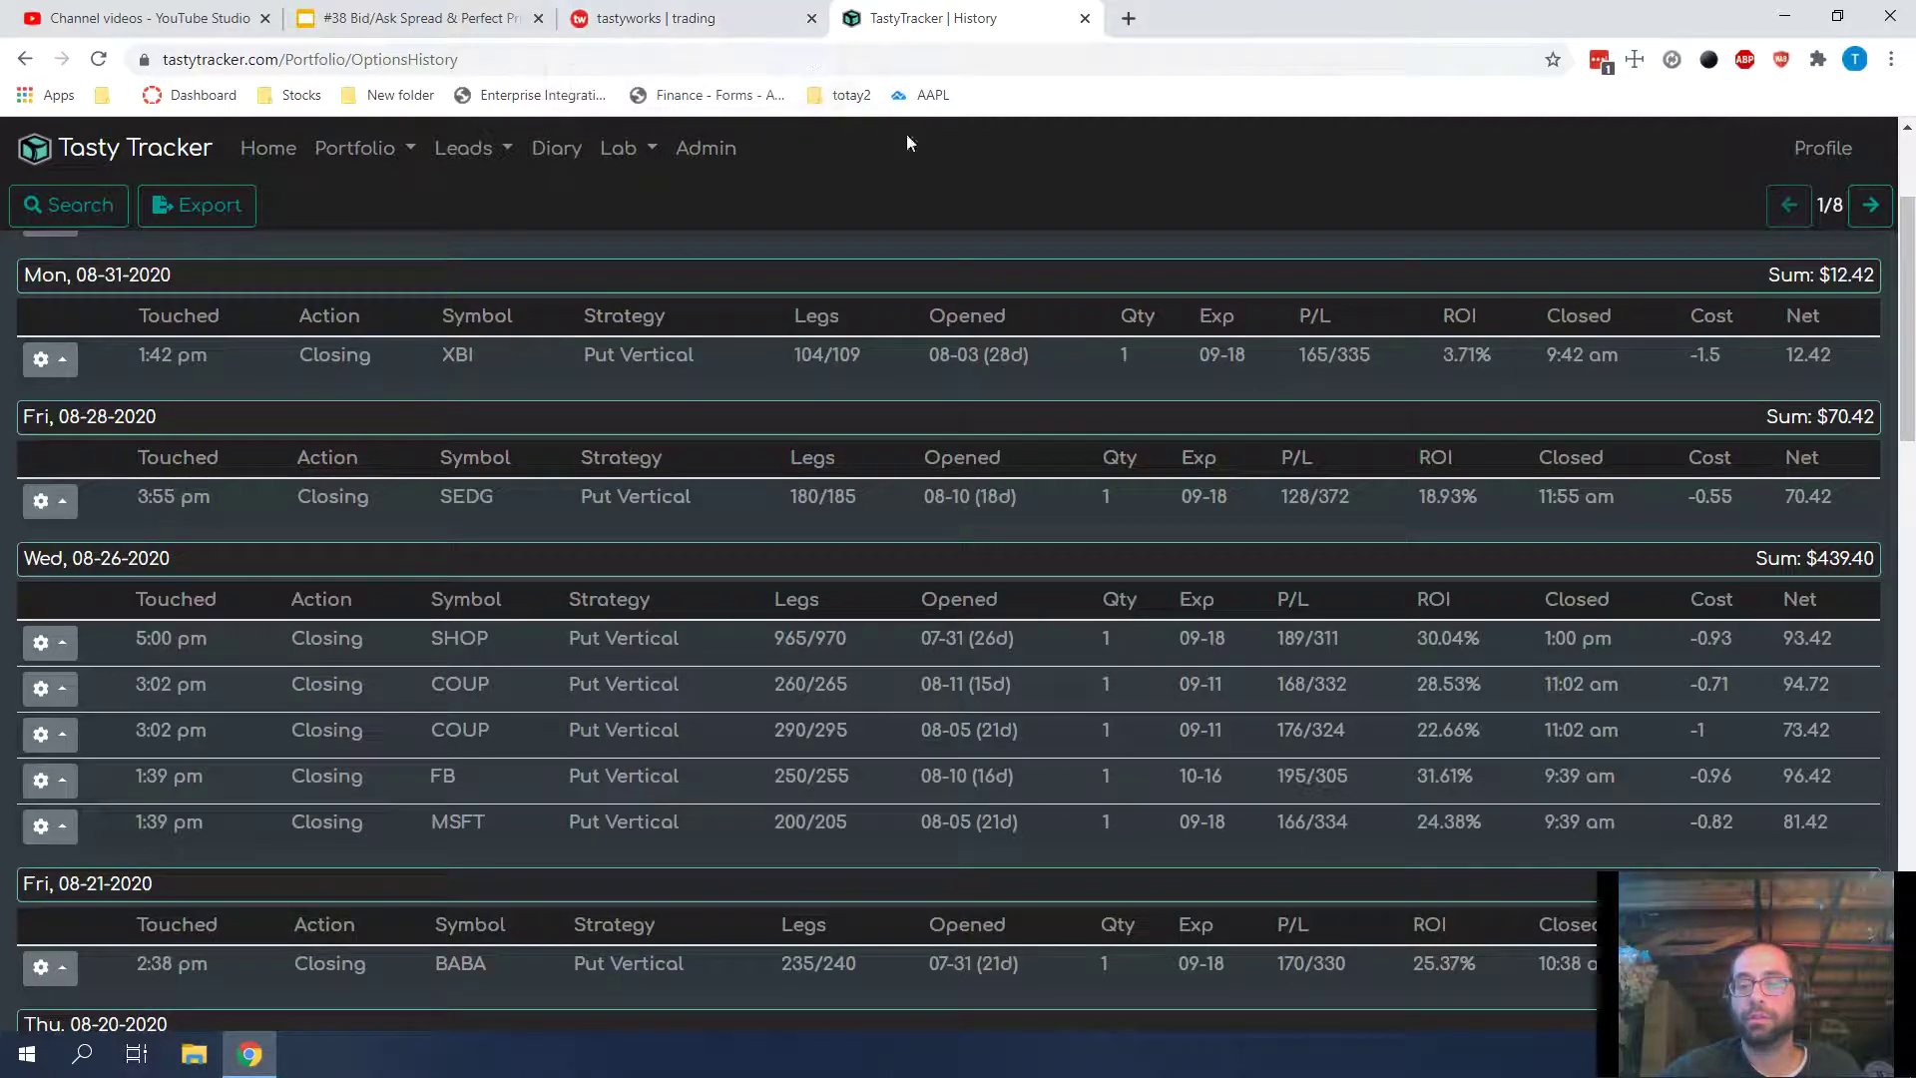
# Check the tastyworks portfolio, and open the option positions of the Small Account Challenge account in Tasty Tracker
pyautogui.click(789, 30)
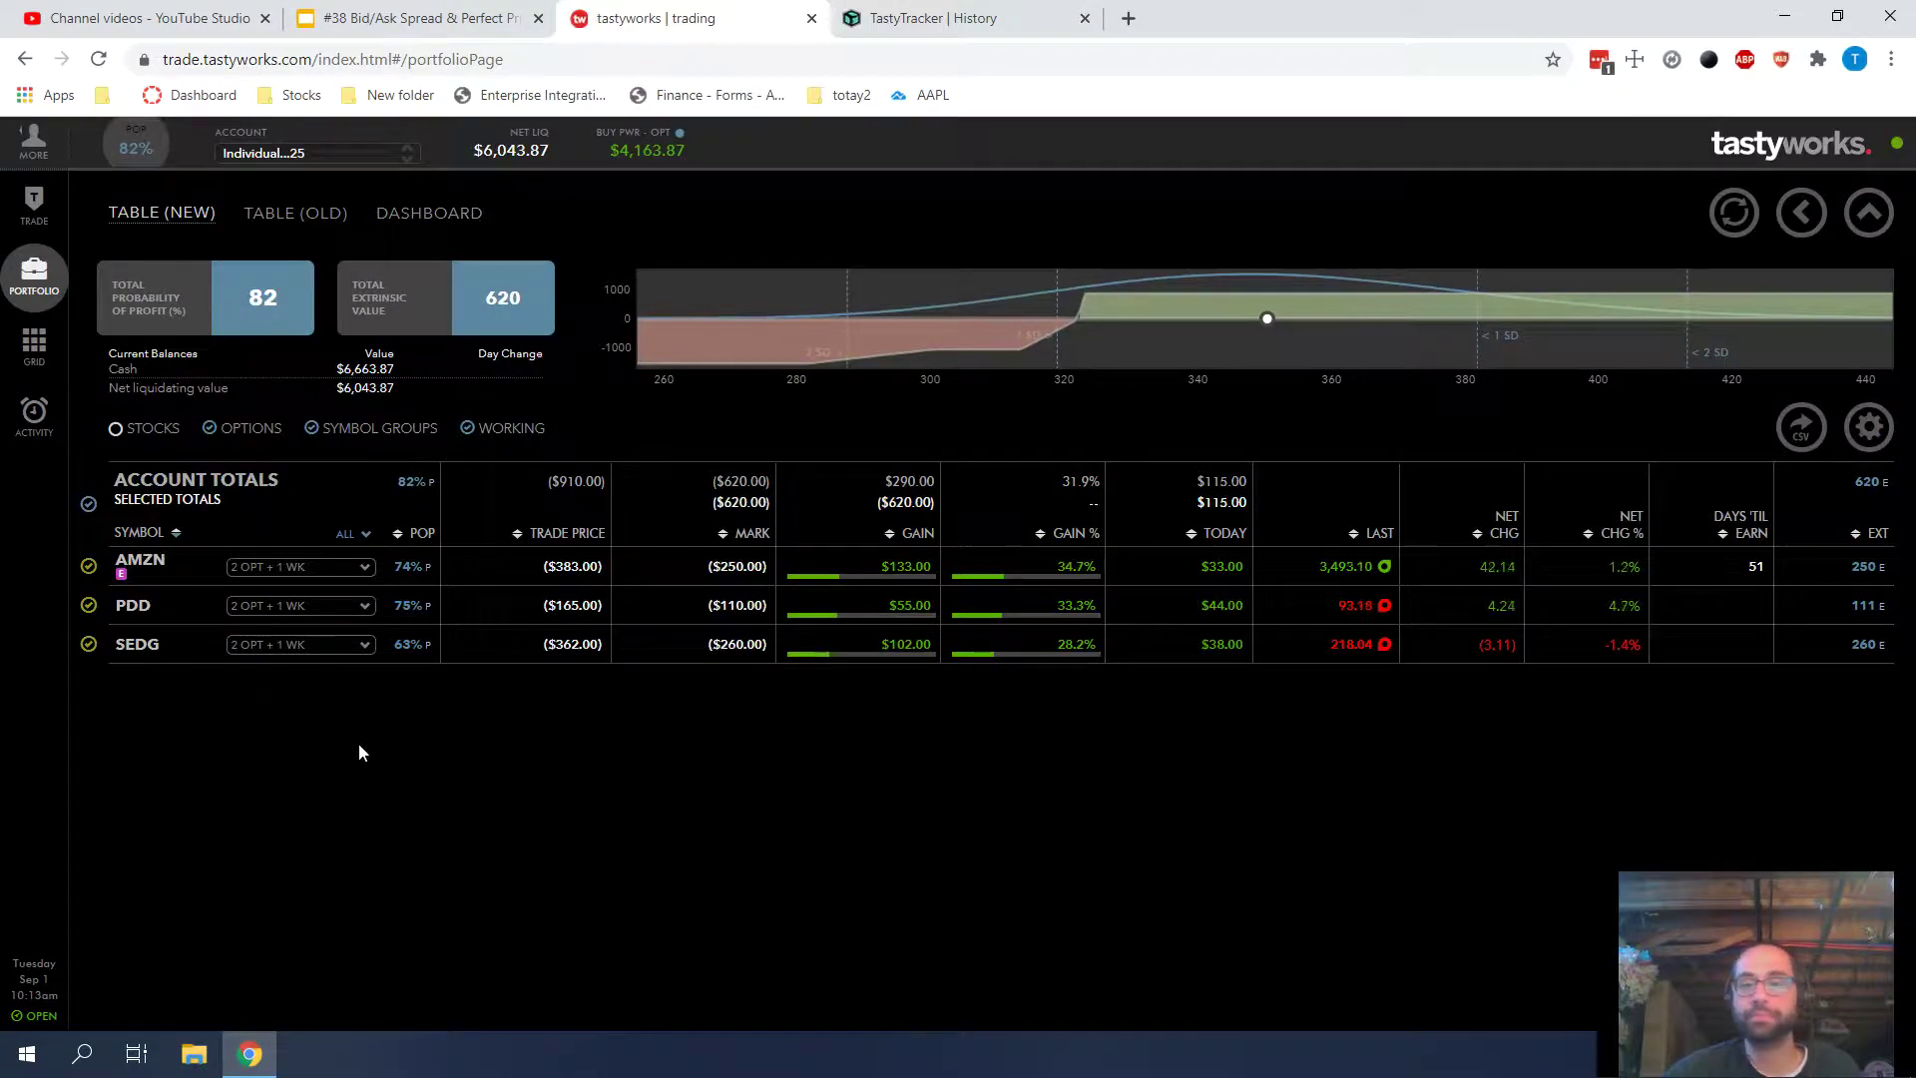
pyautogui.click(1038, 20)
pyautogui.click(355, 148)
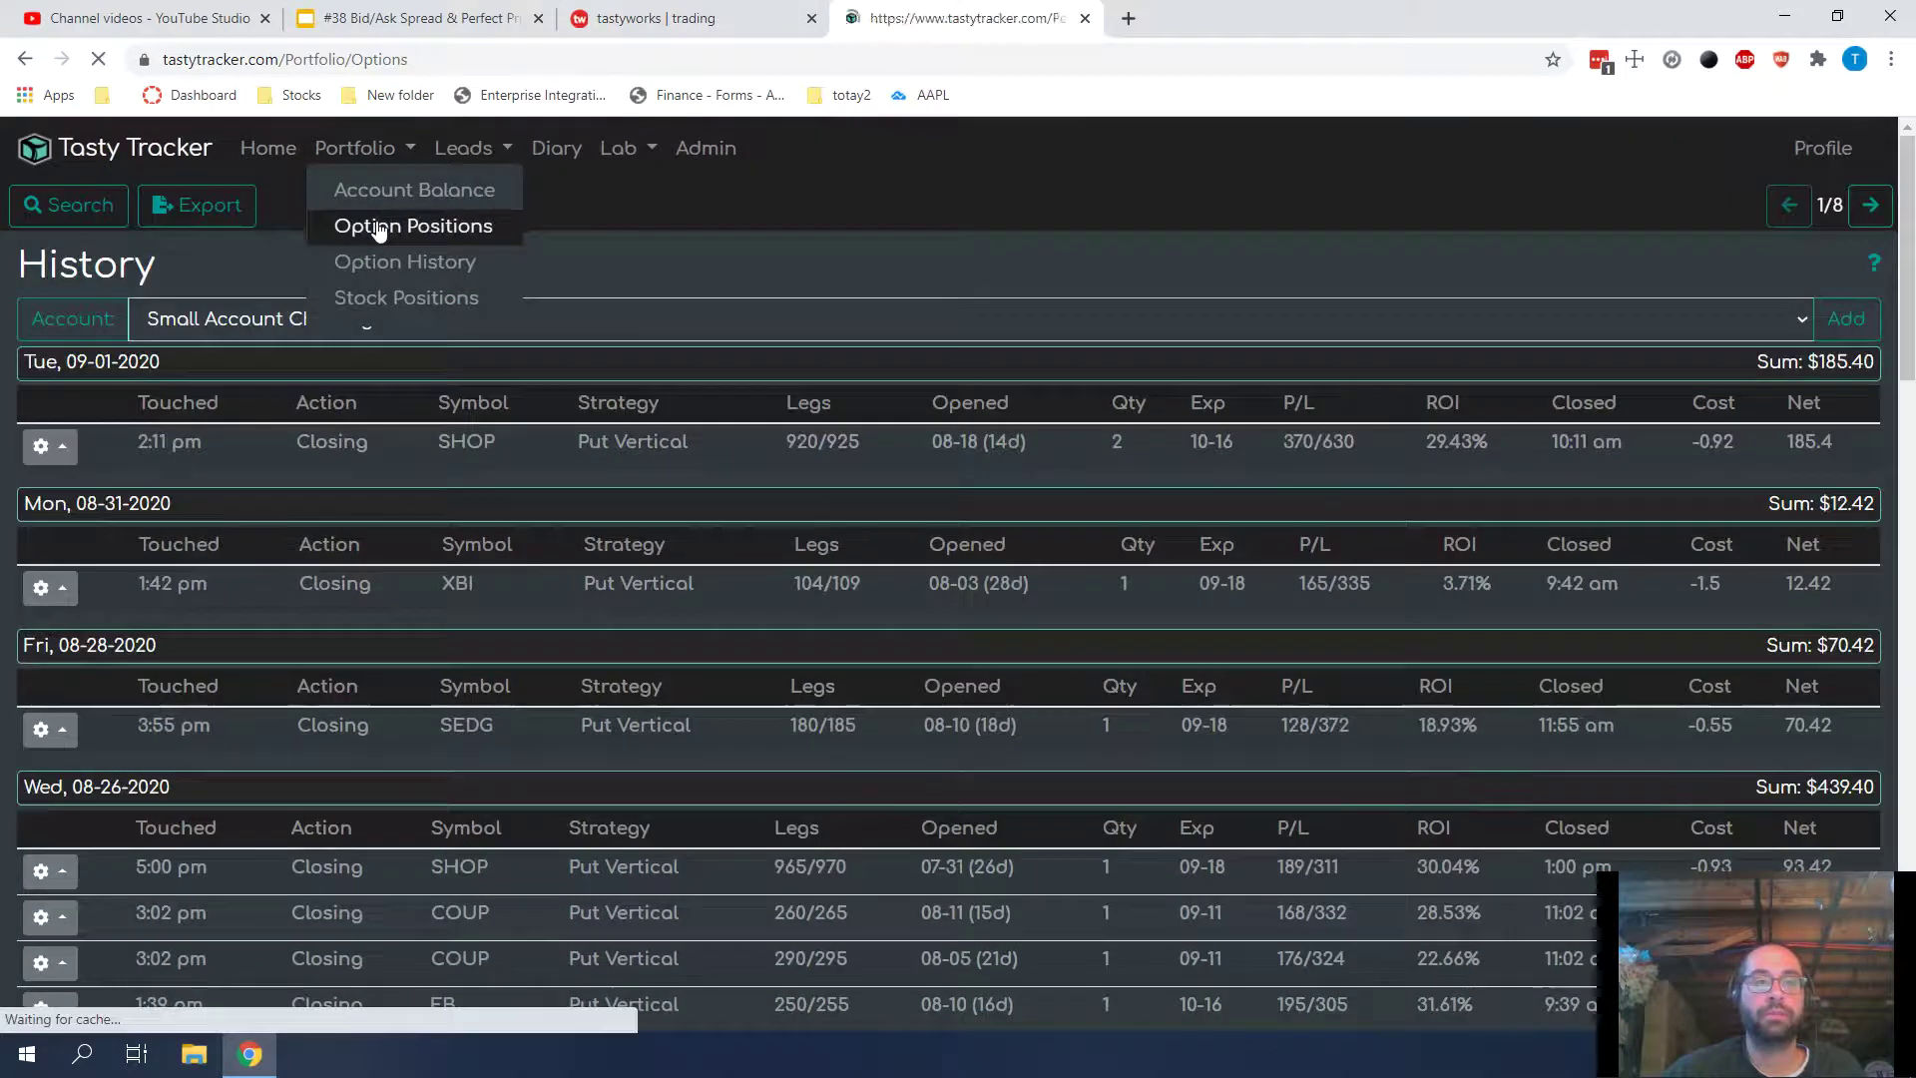
pyautogui.click(377, 227)
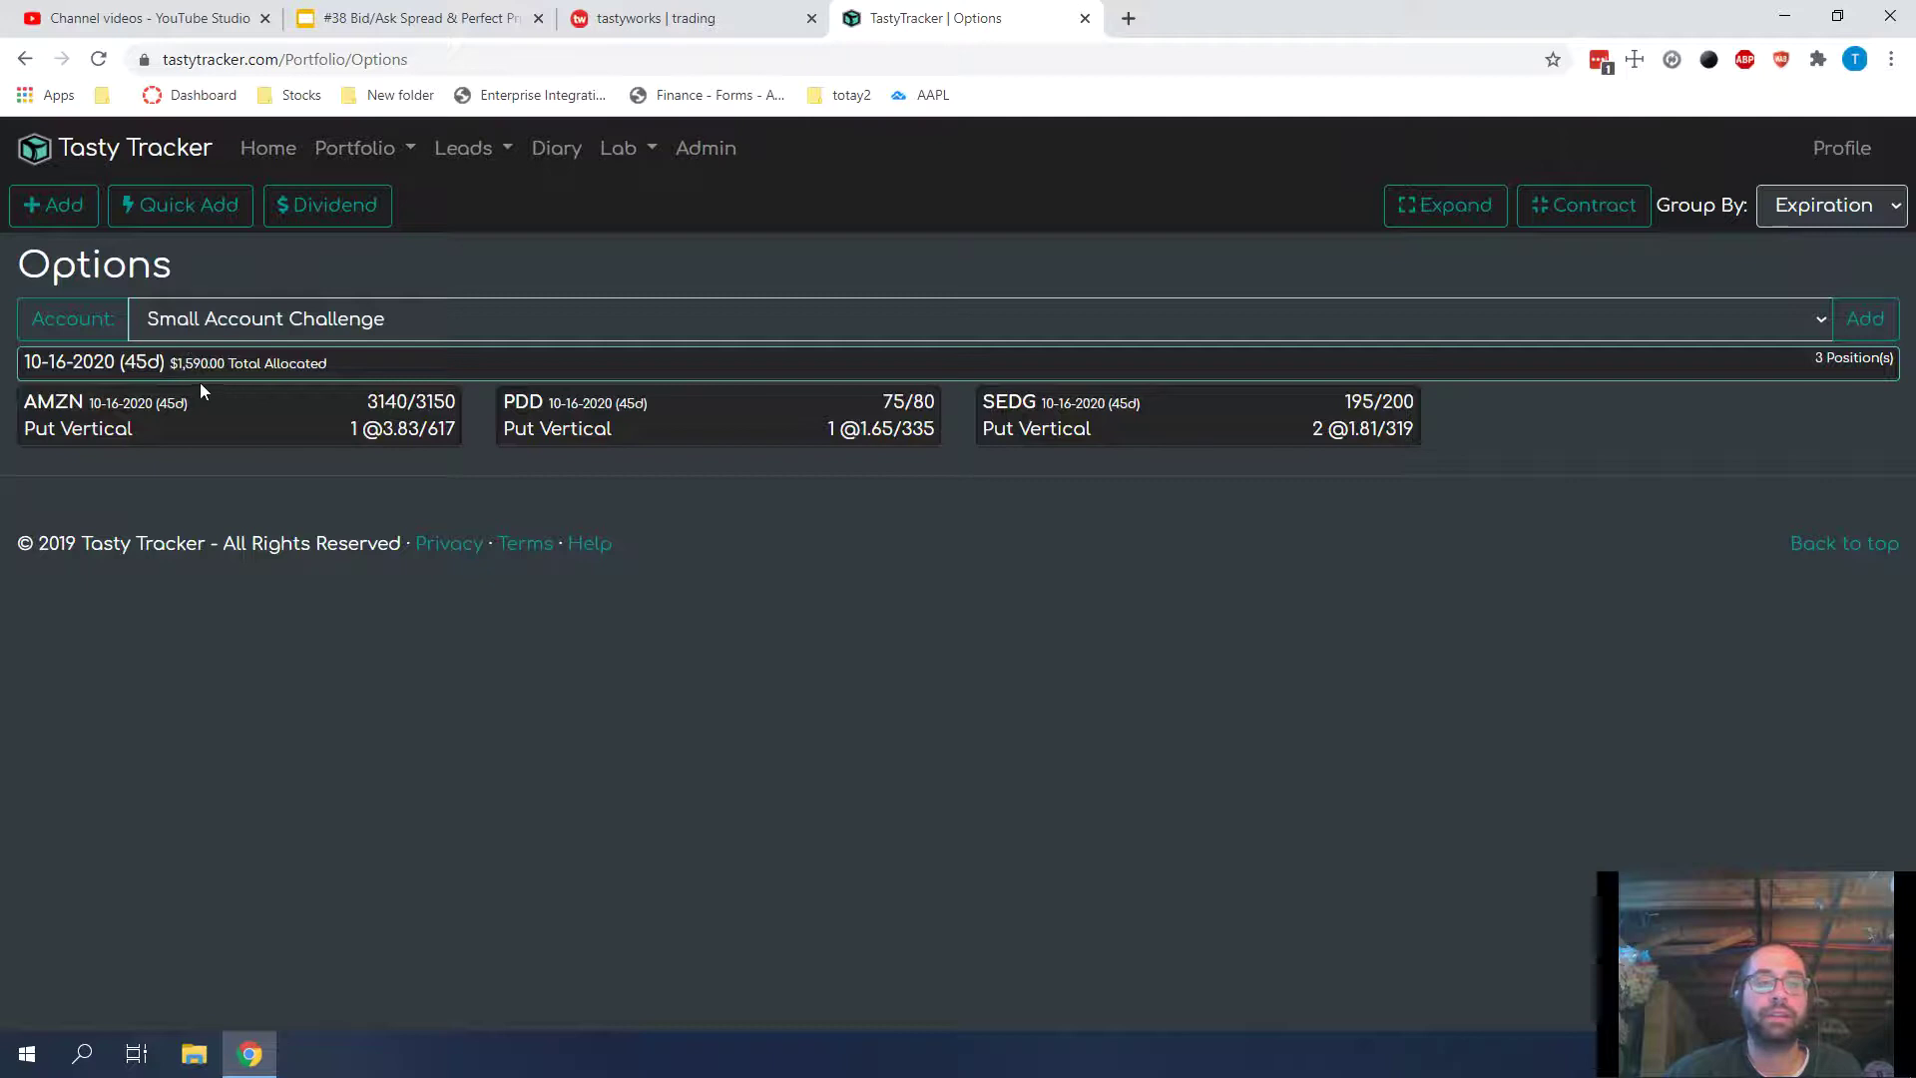
# Compare the AMZN, PDD and SEDG put verticals in Tasty Tracker with their gains in the tastyworks portfolio table
pyautogui.click(723, 15)
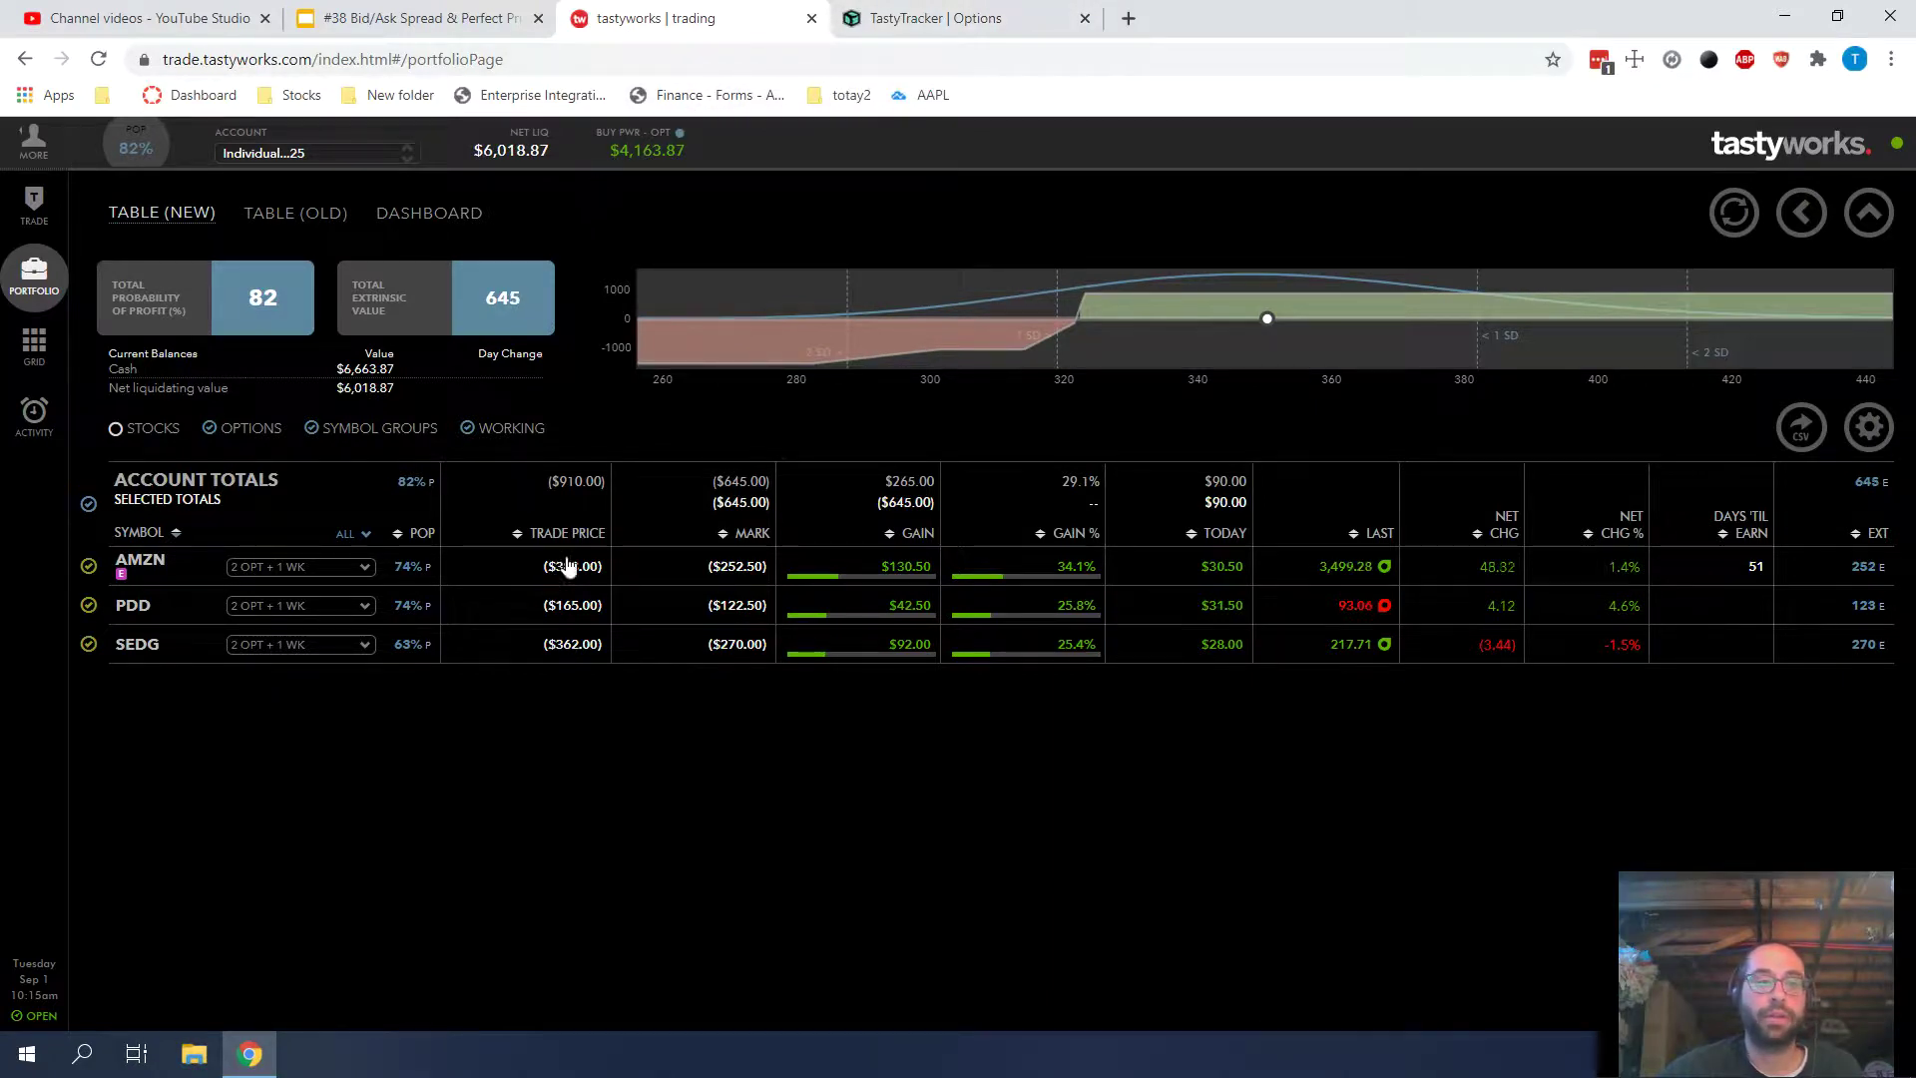
pyautogui.click(998, 18)
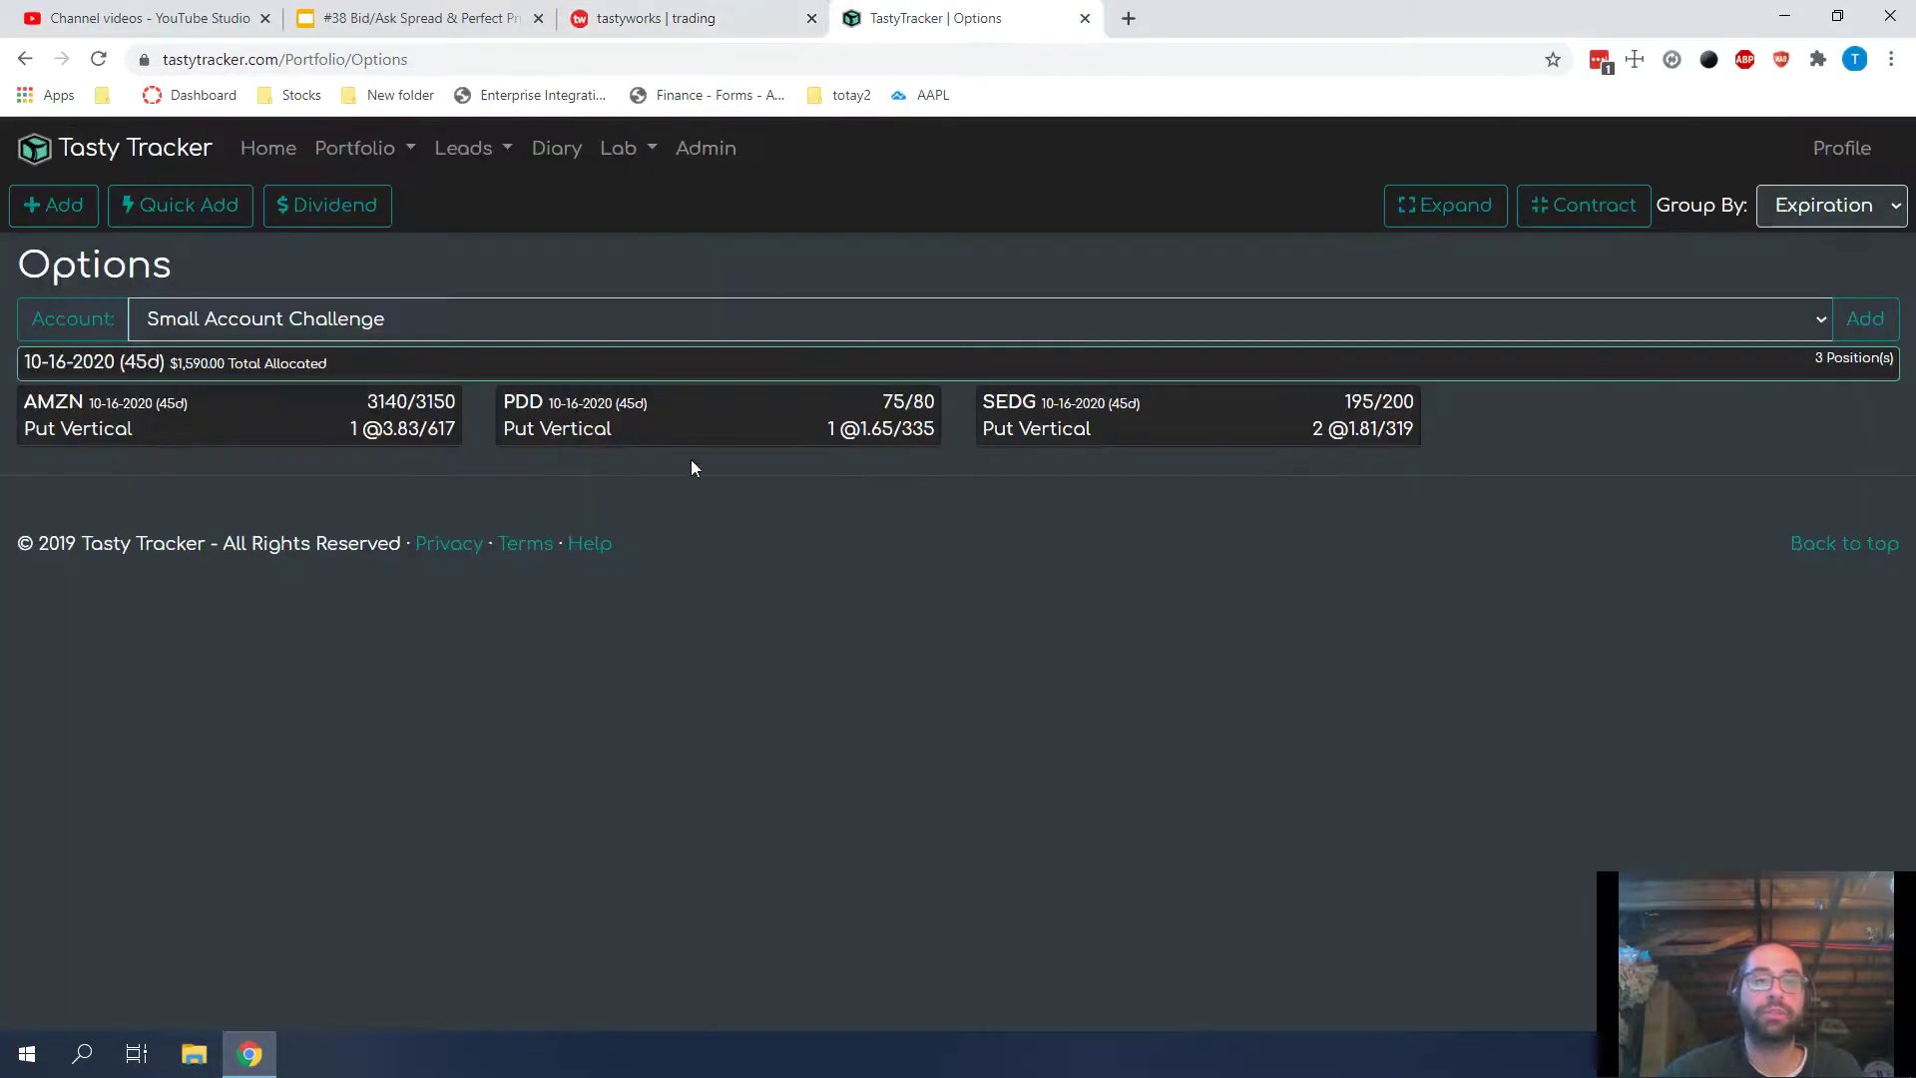
pyautogui.click(702, 18)
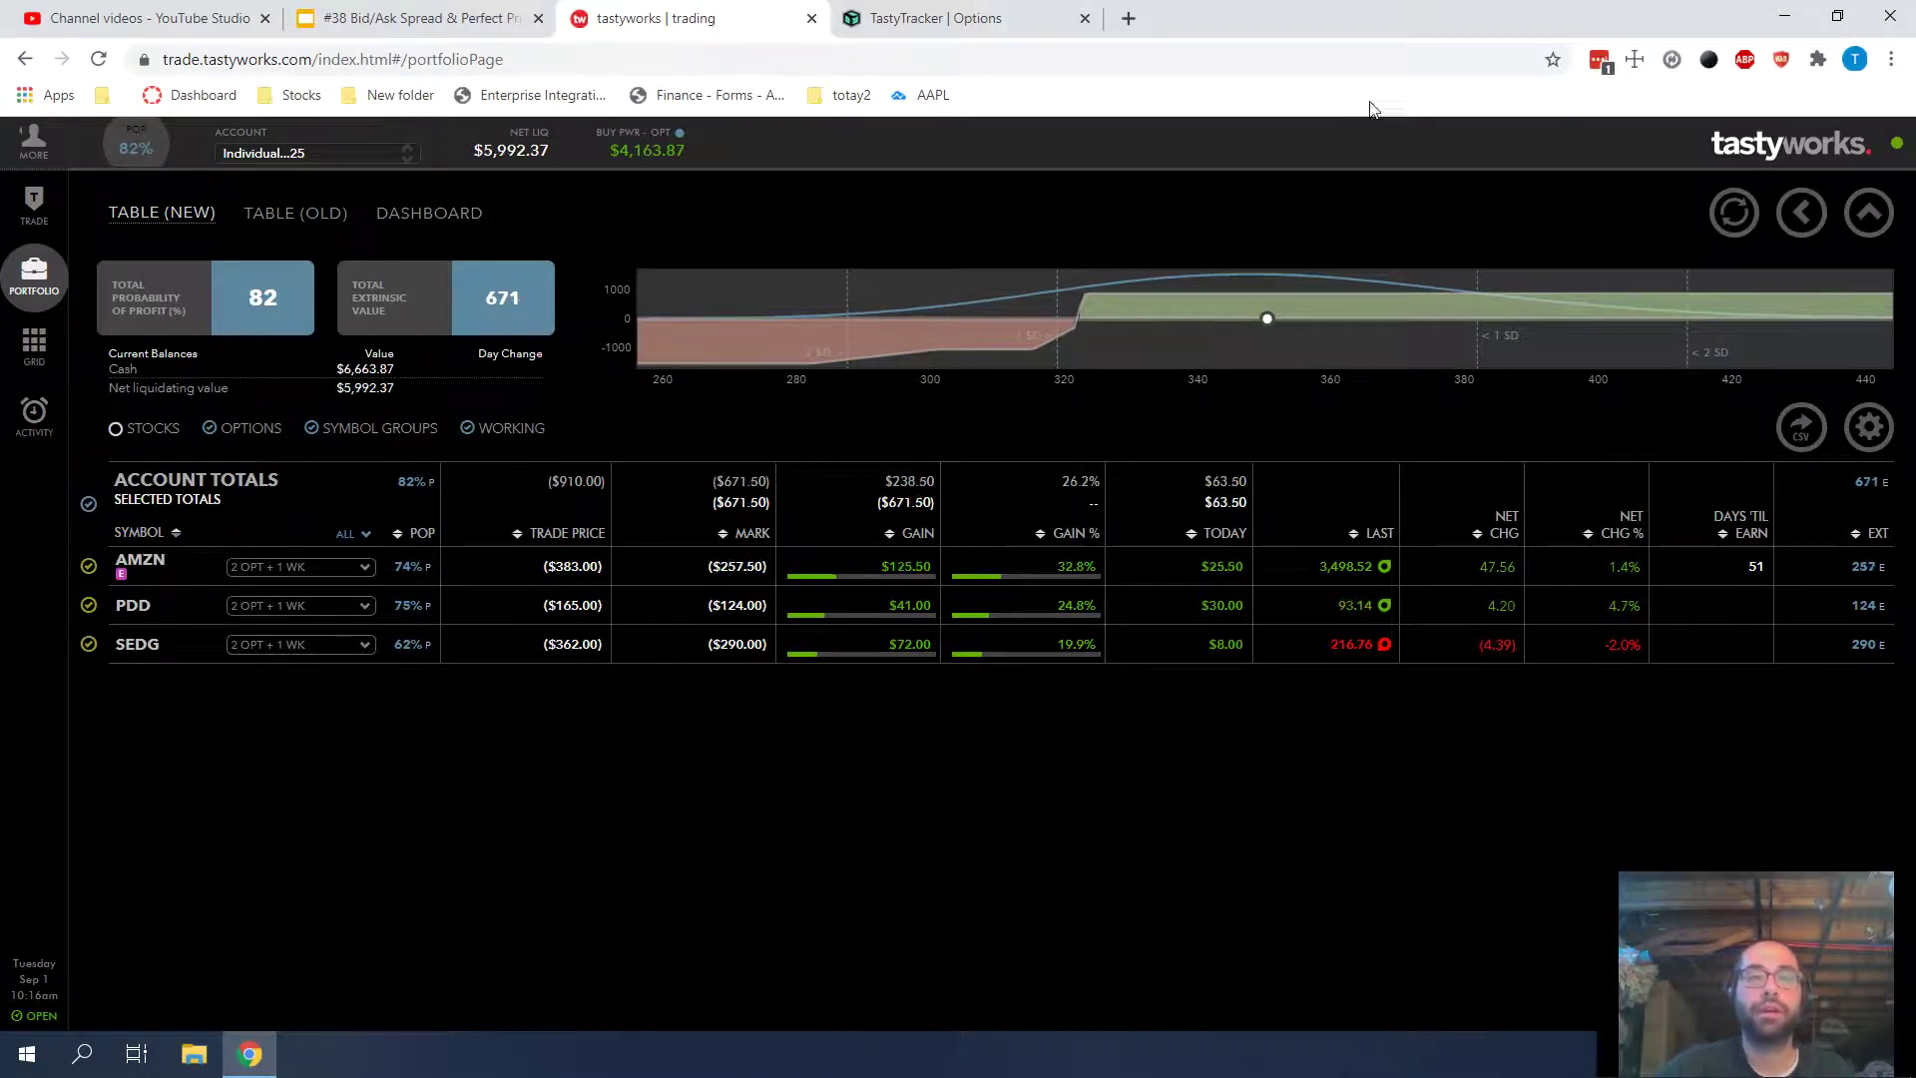
# Open the SPY chart on TradingView in a new browser tab and dismiss the device-limit and free-trial notices
pyautogui.click(1129, 20)
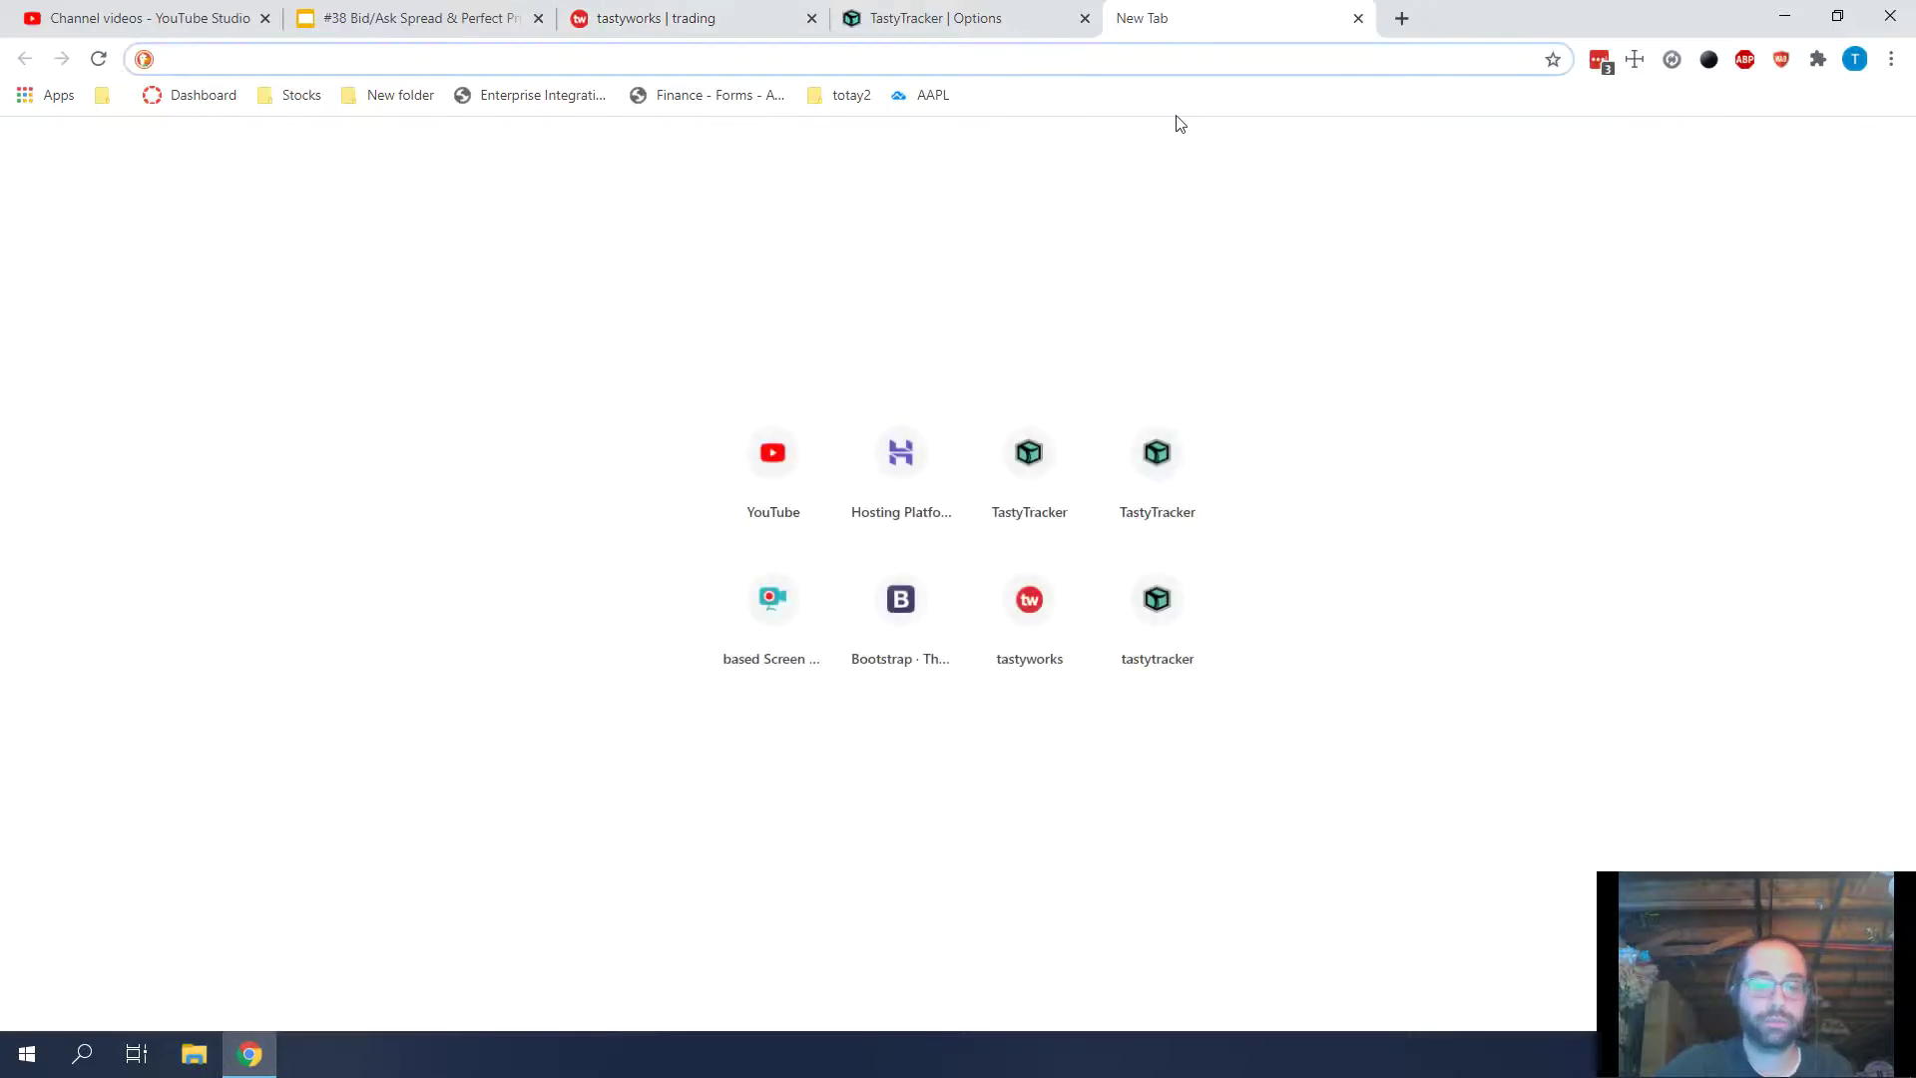
pyautogui.write('spy')
pyautogui.press('Down')
pyautogui.press('Return')
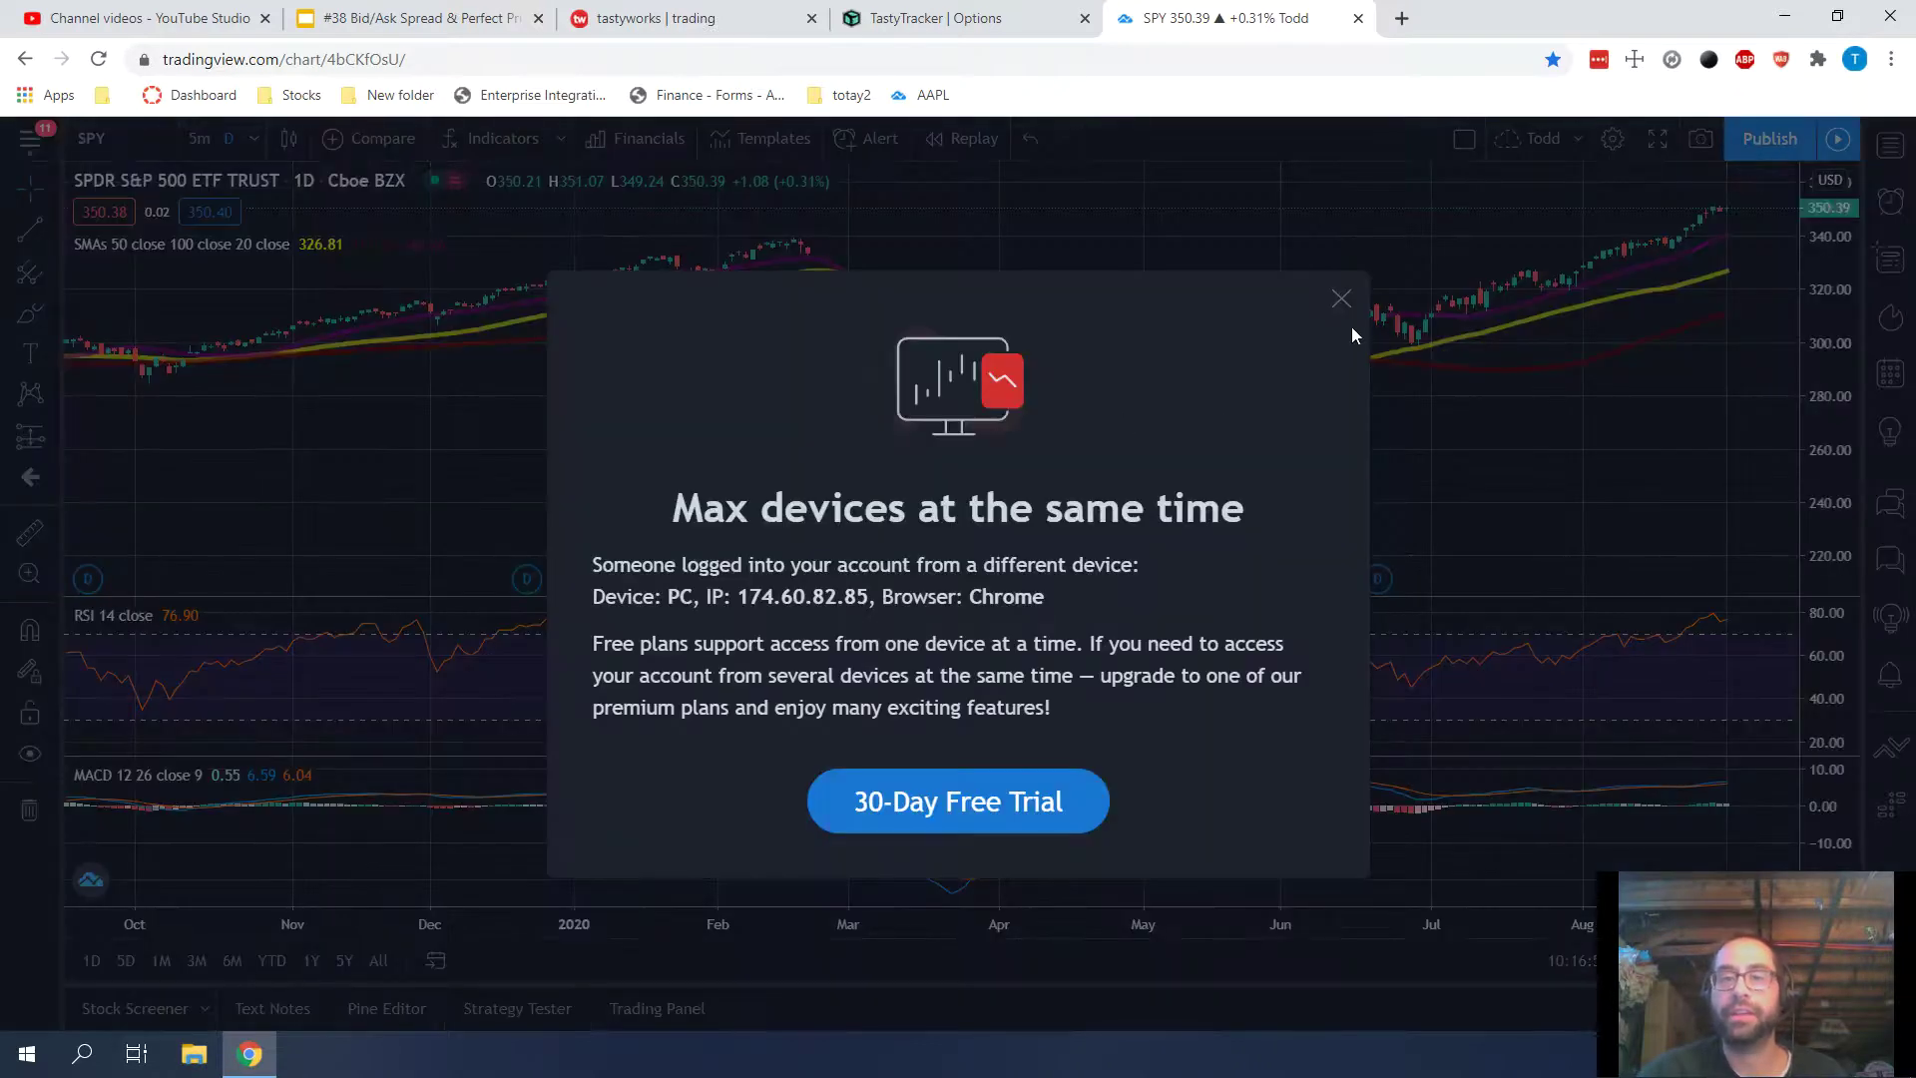
pyautogui.click(1341, 298)
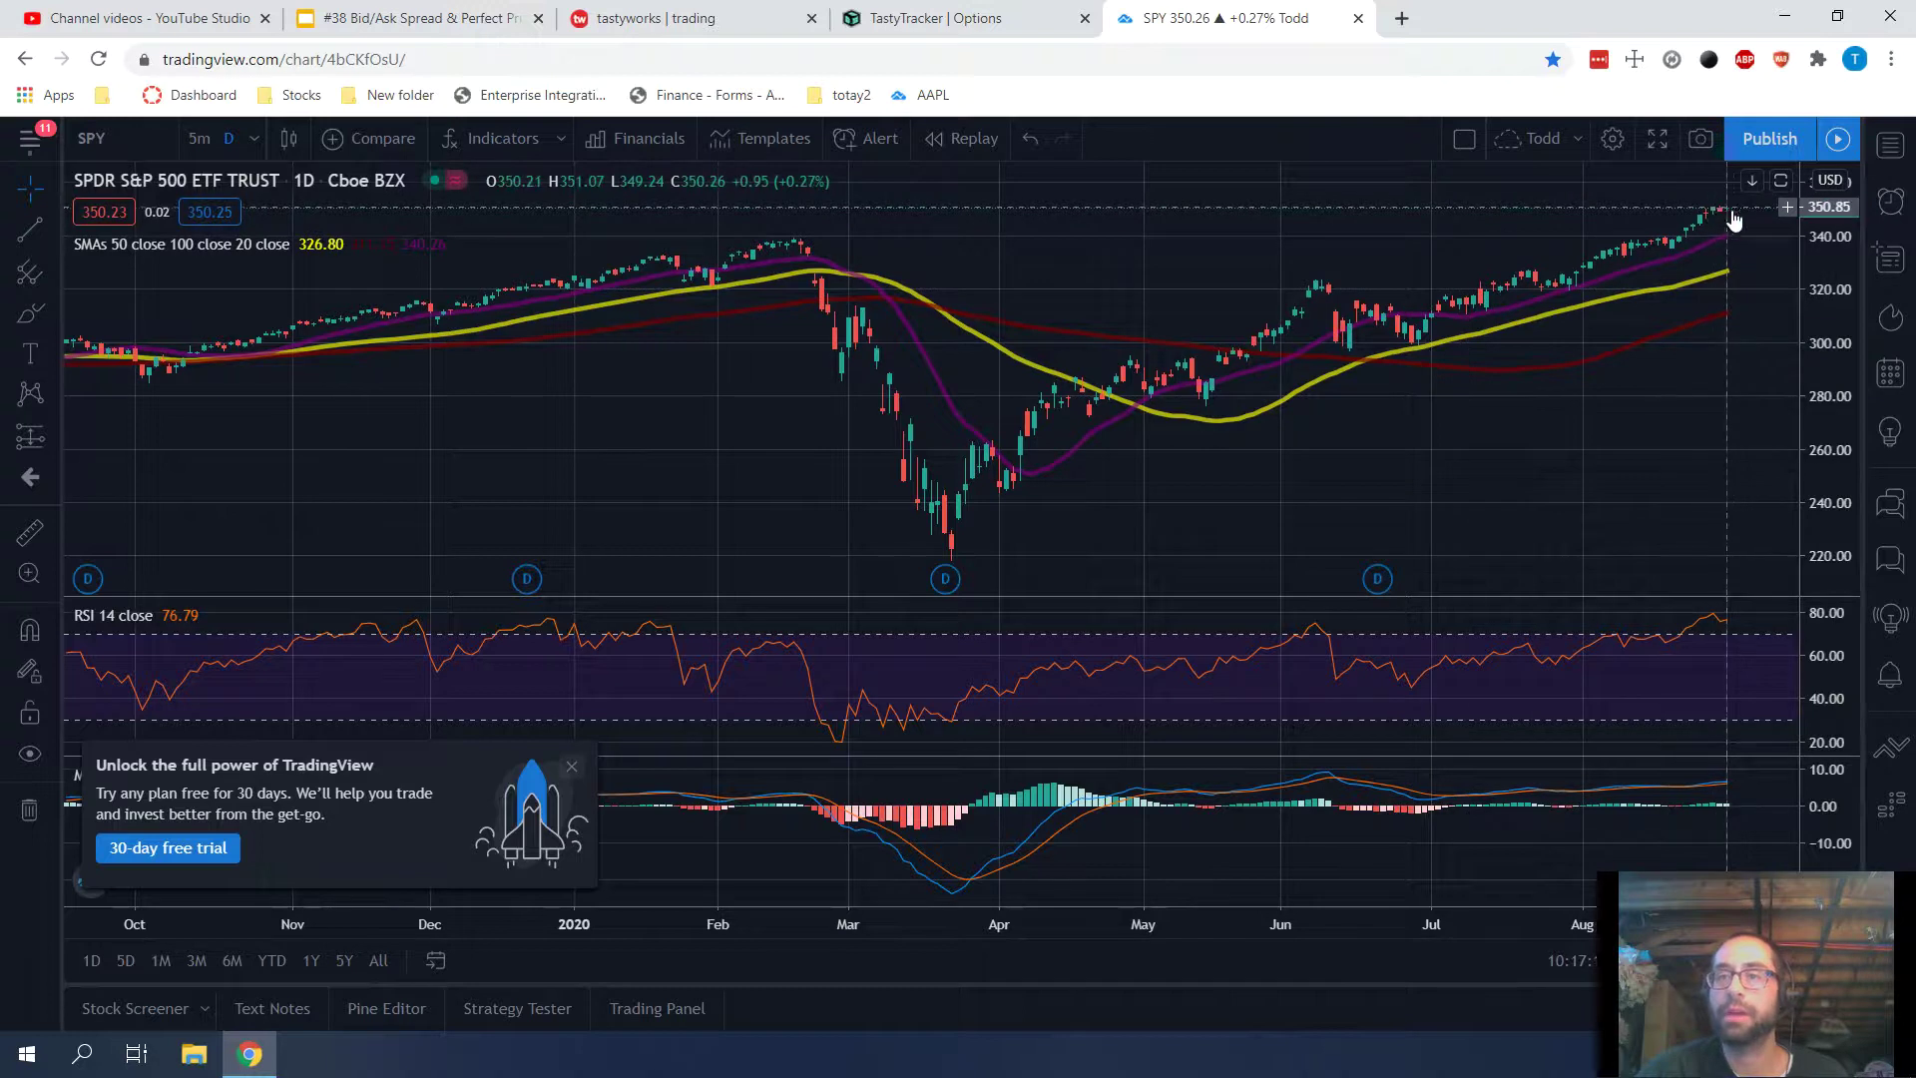
pyautogui.click(572, 766)
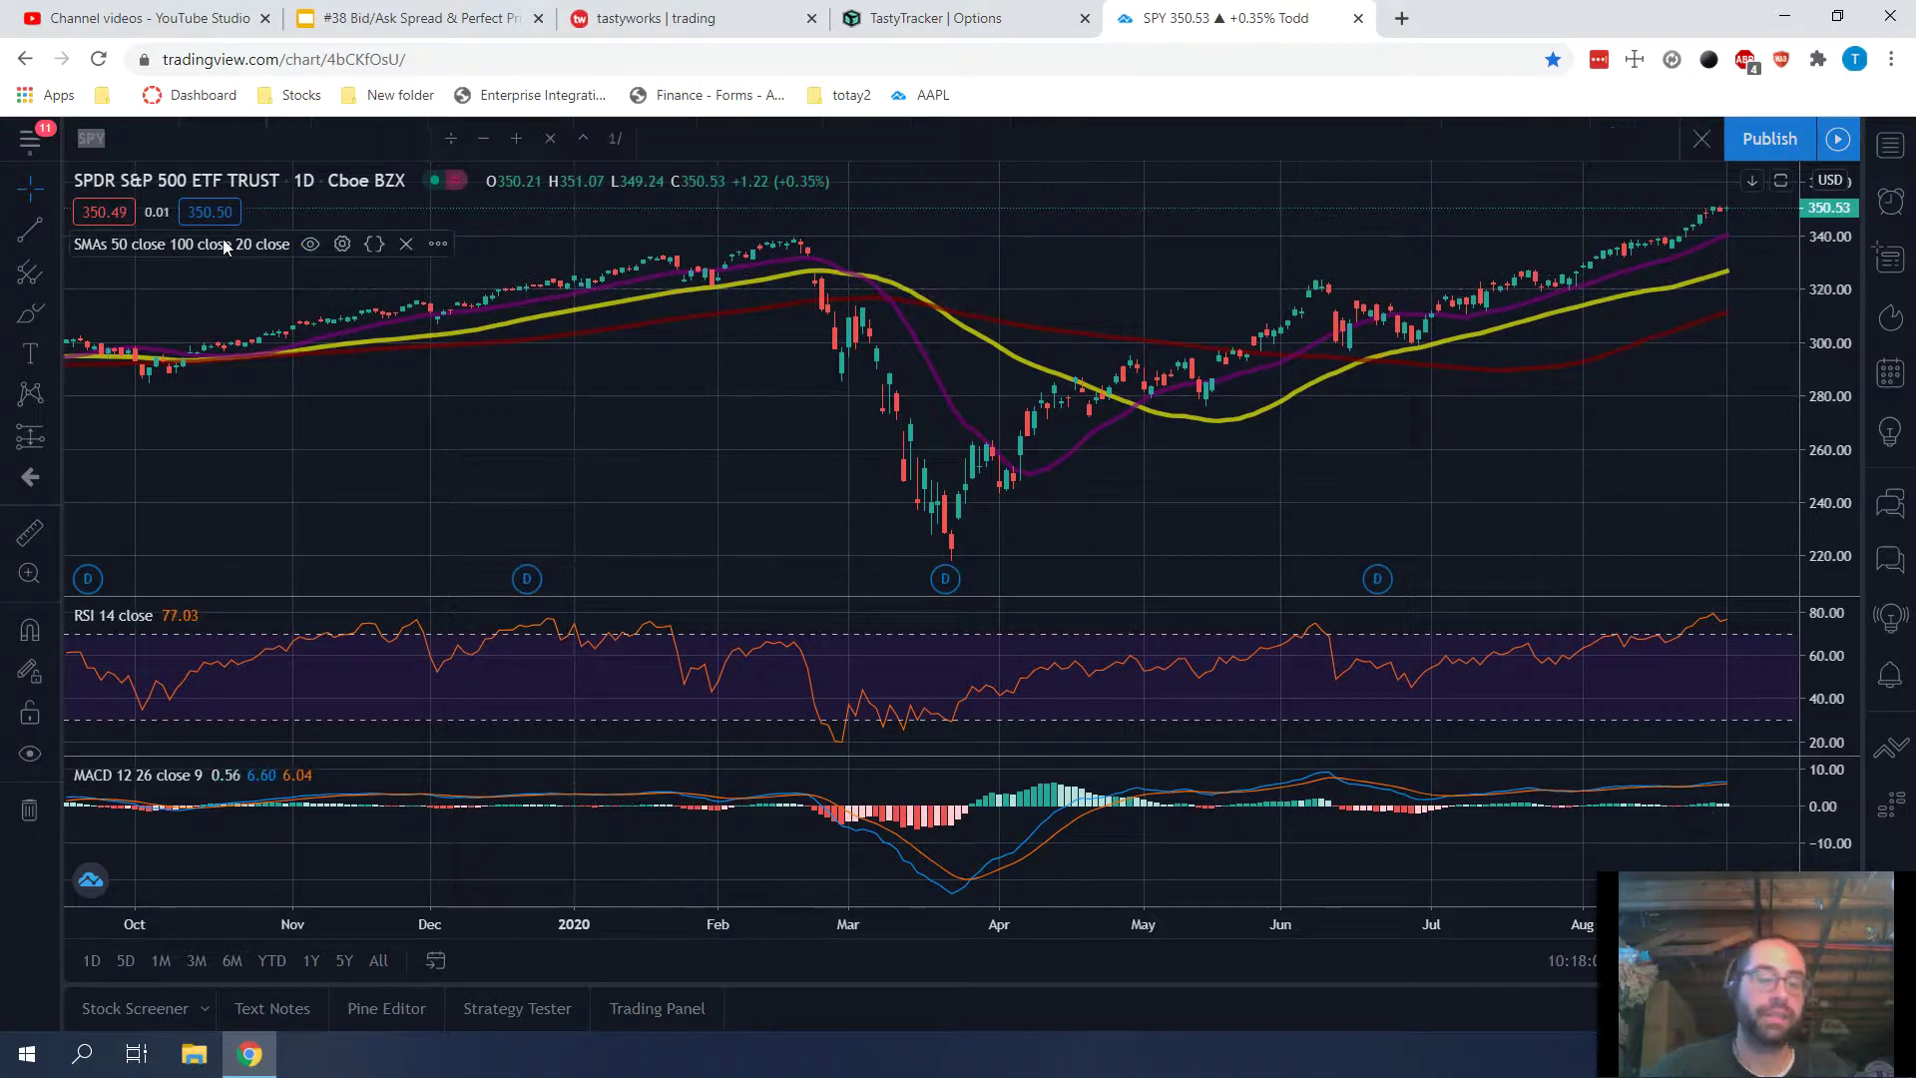
# Switch the TradingView chart to AMZN to review its price trend, followed by W
pyautogui.write('AMZN')
pyautogui.press('Return')
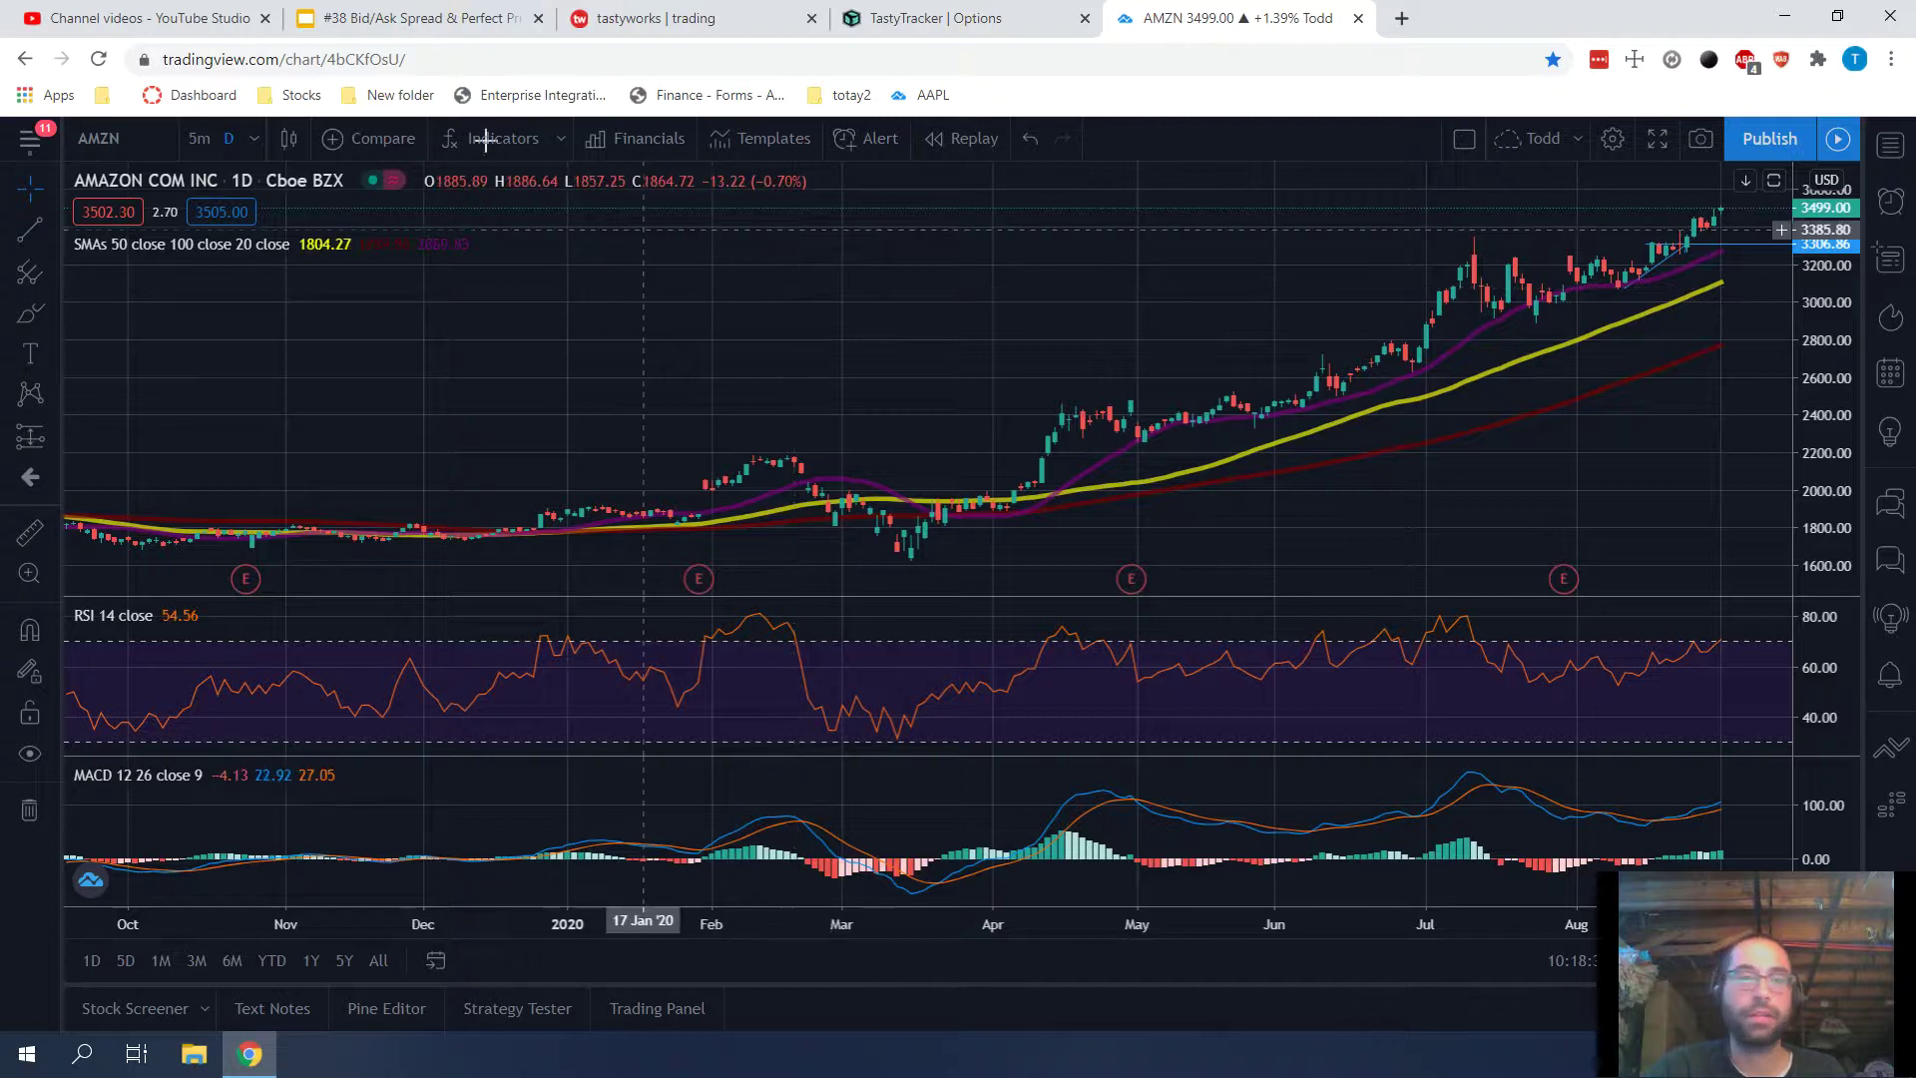
pyautogui.click(109, 143)
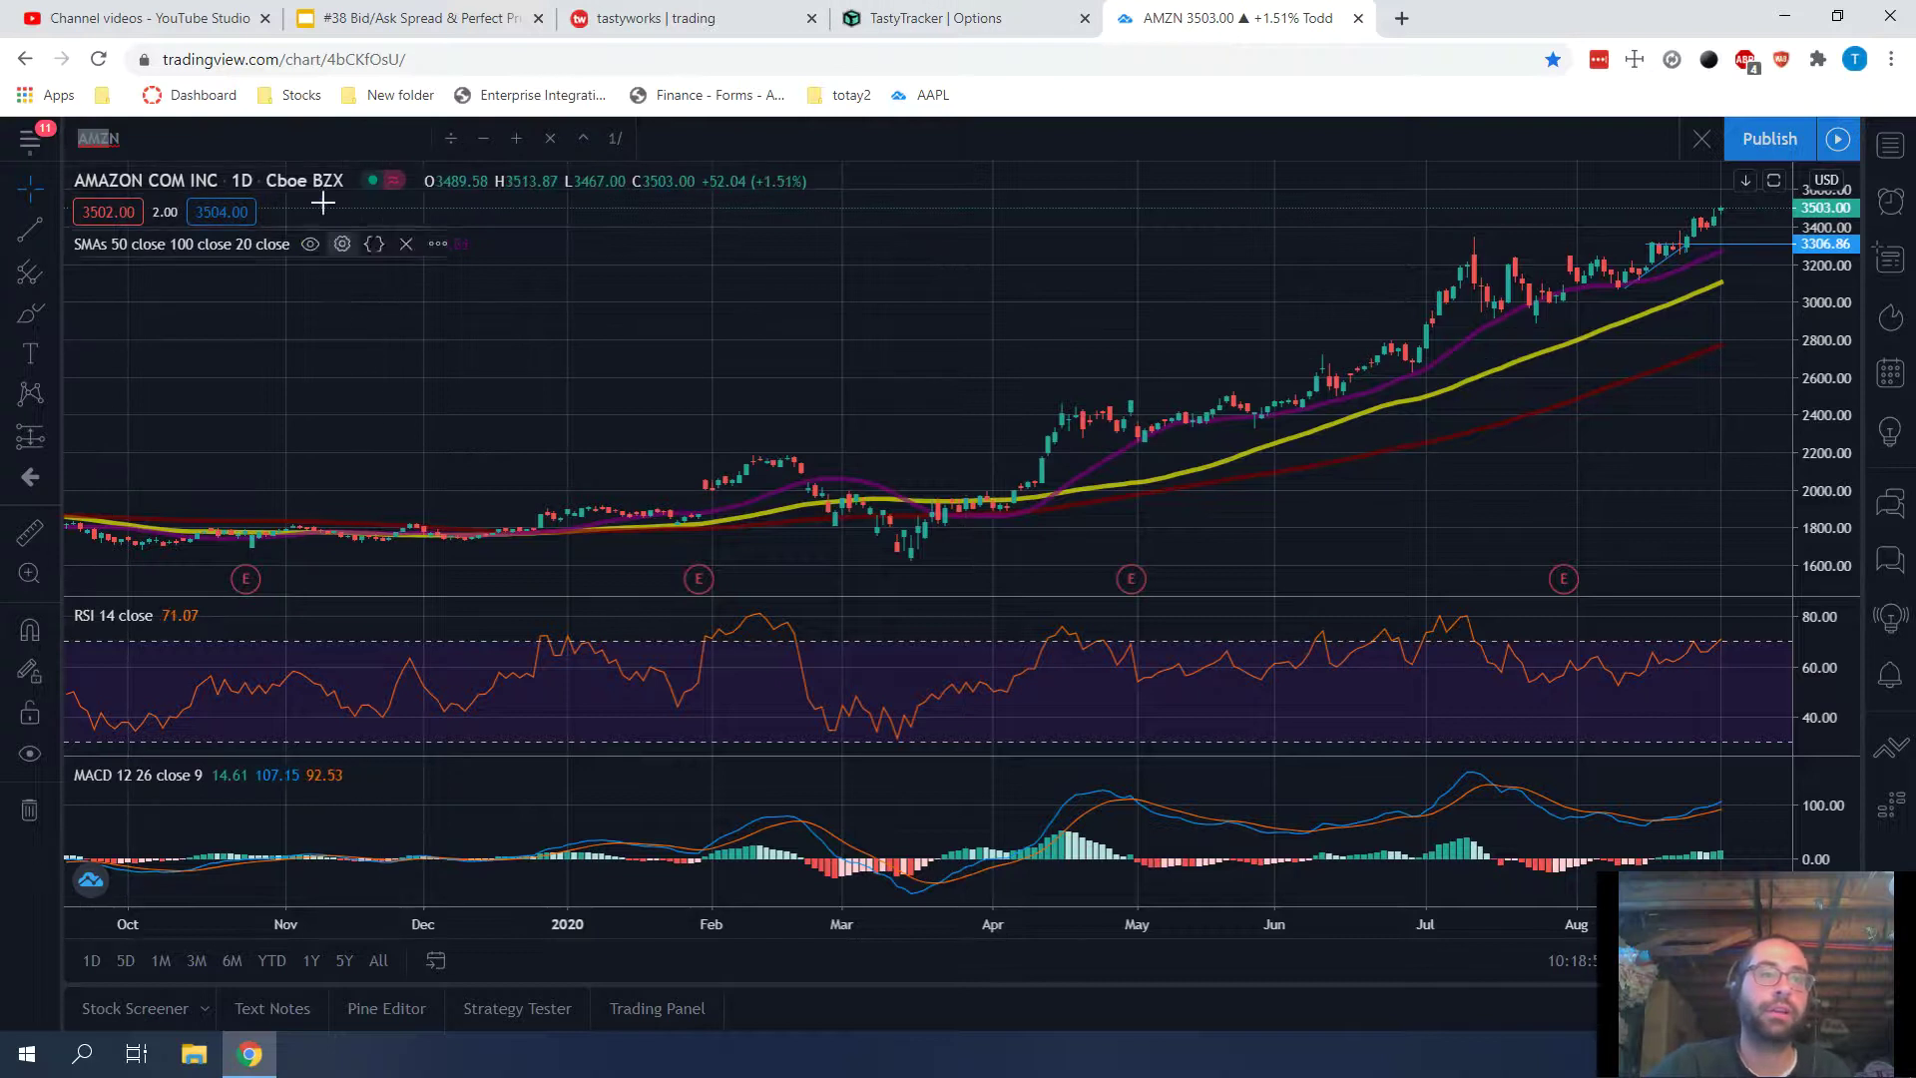
pyautogui.click(330, 134)
pyautogui.write('W')
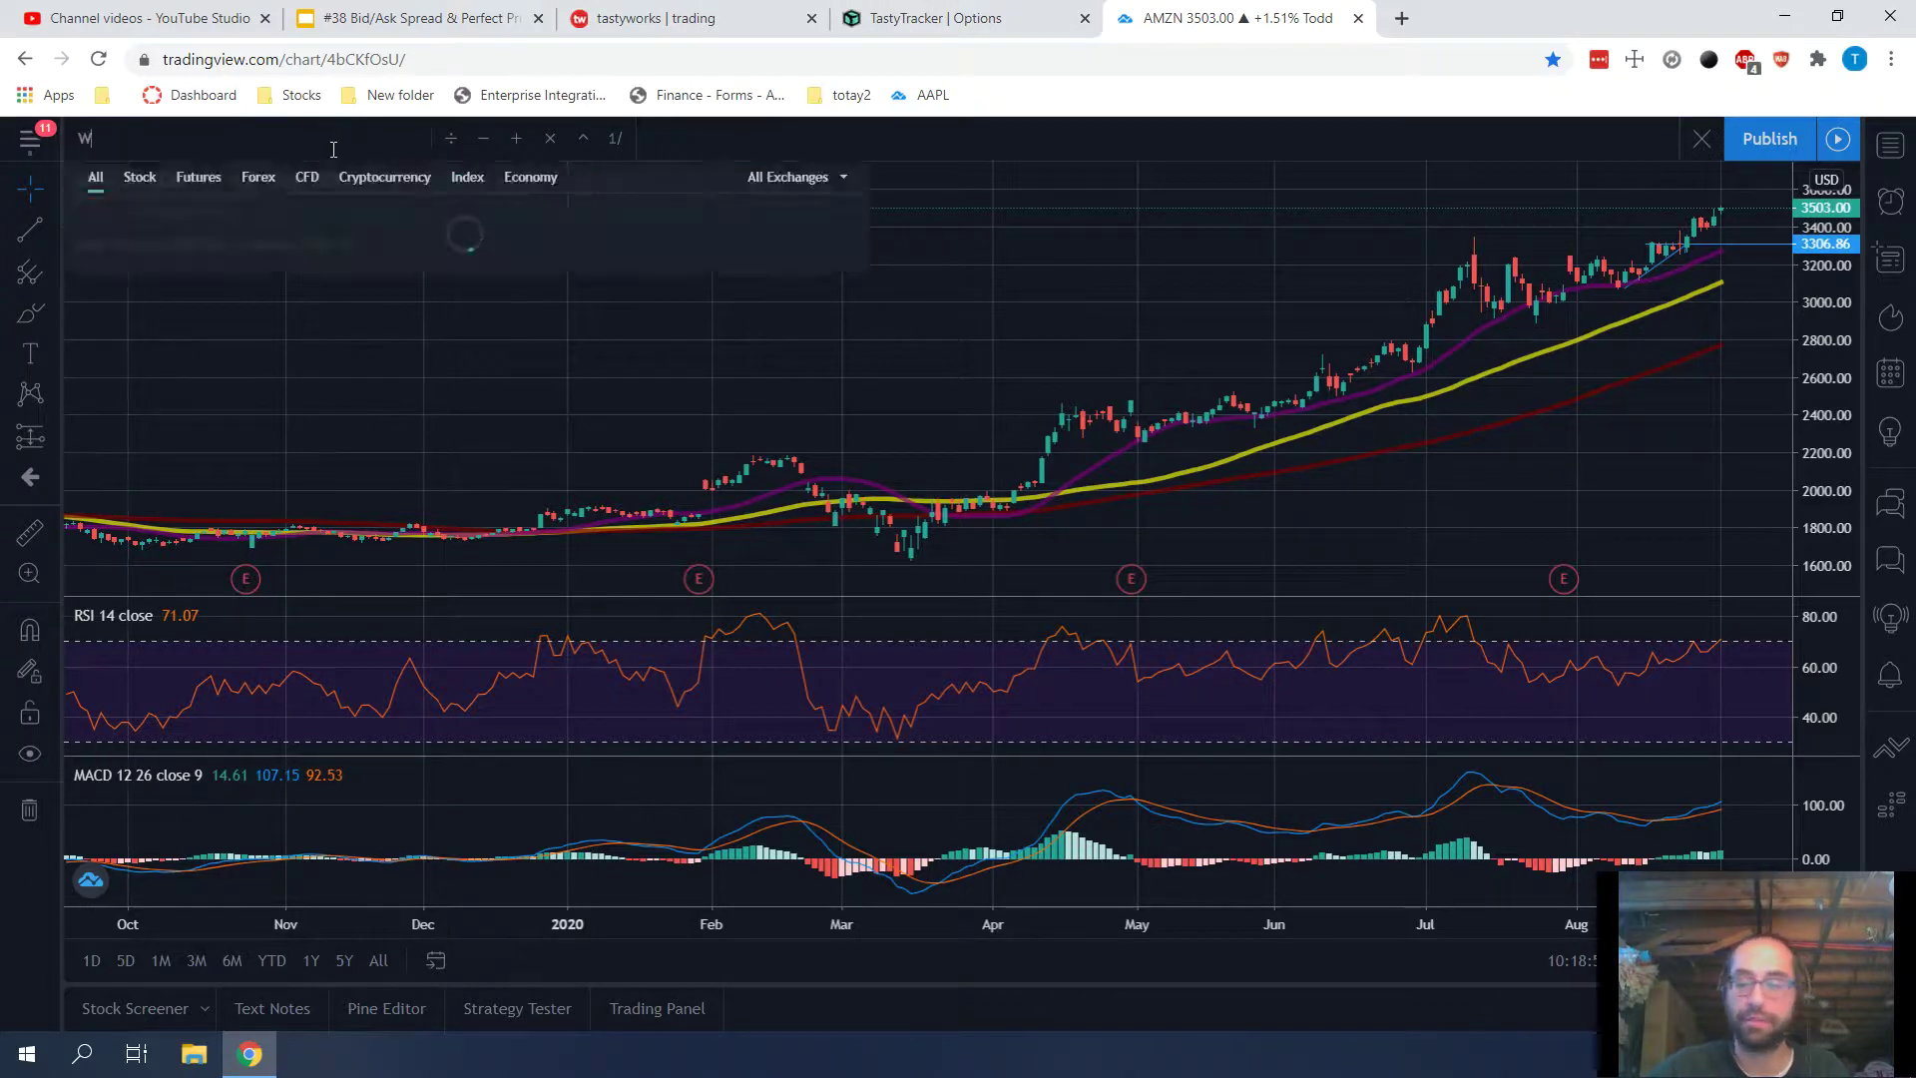
pyautogui.press('Return')
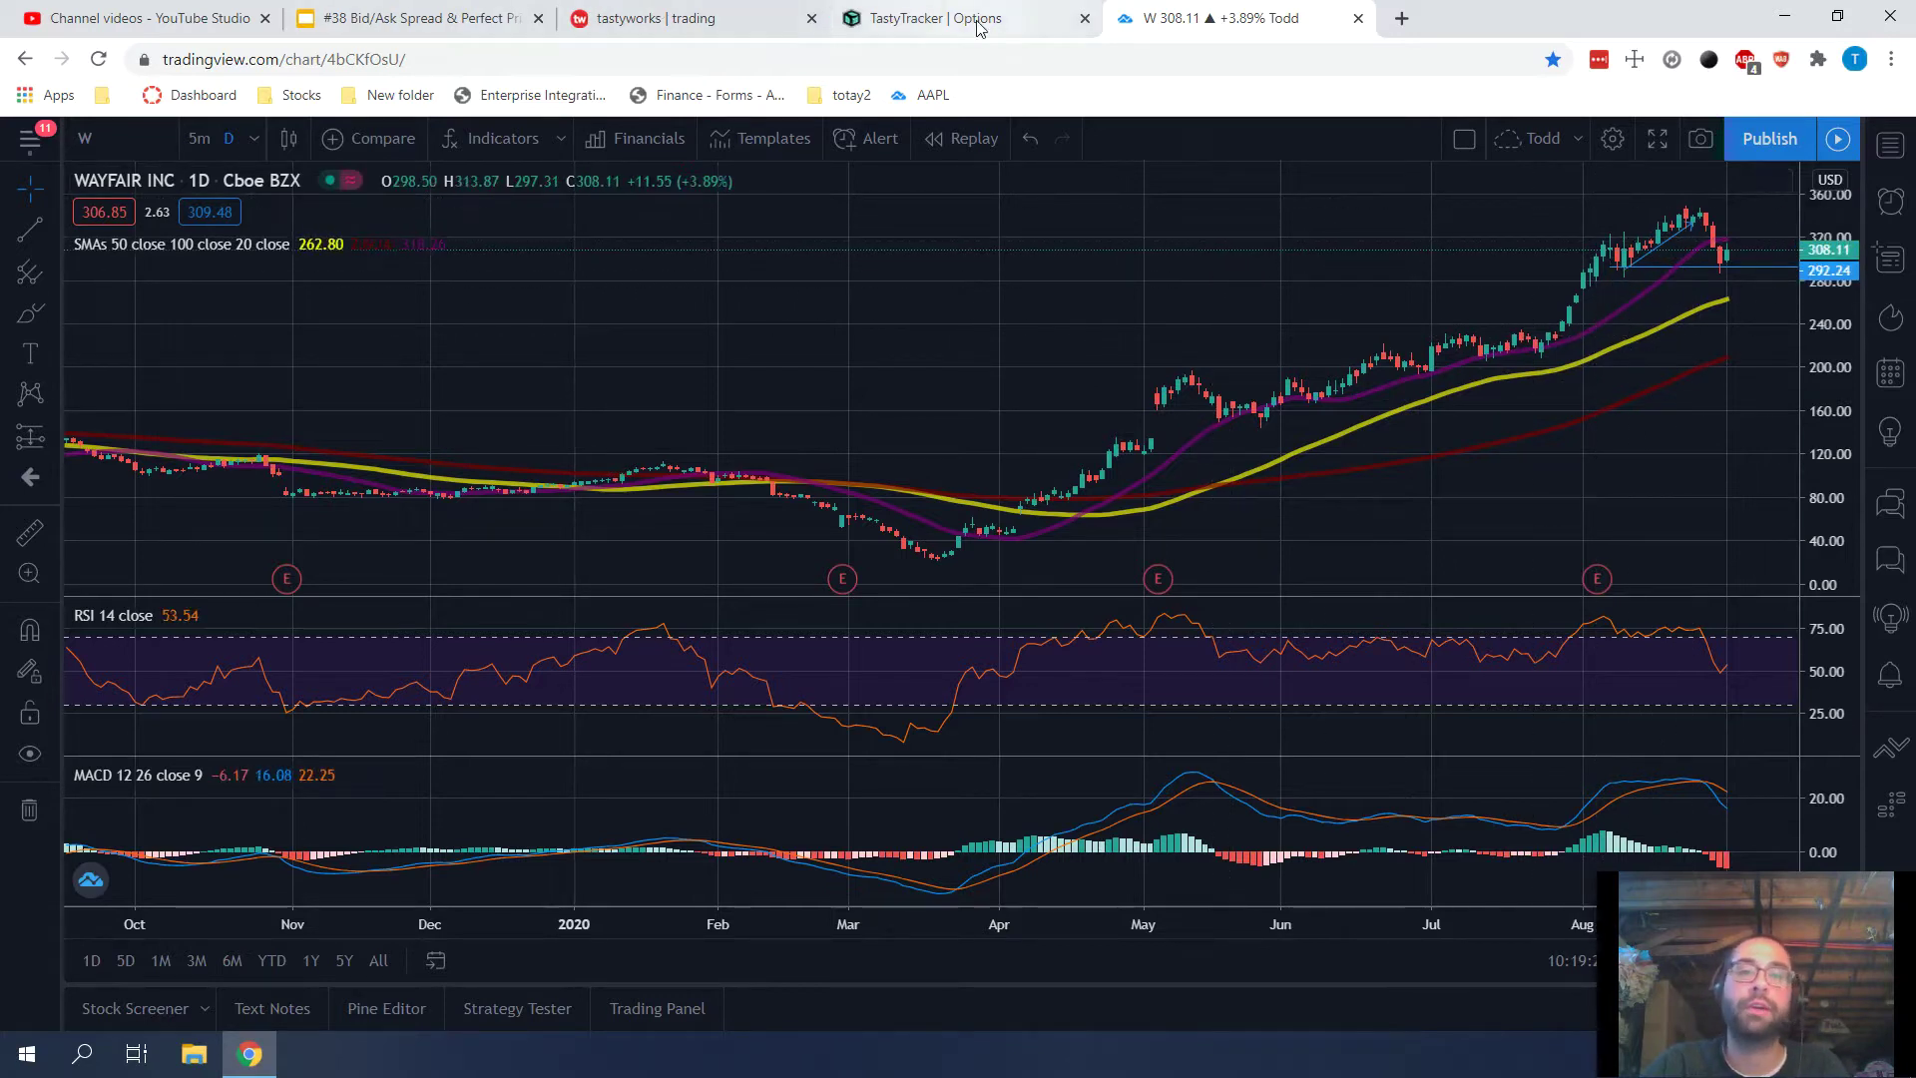
# Compare the open positions in tastyworks and Tasty Tracker, expanding the AMZN position to inspect its legs and working order
pyautogui.click(728, 22)
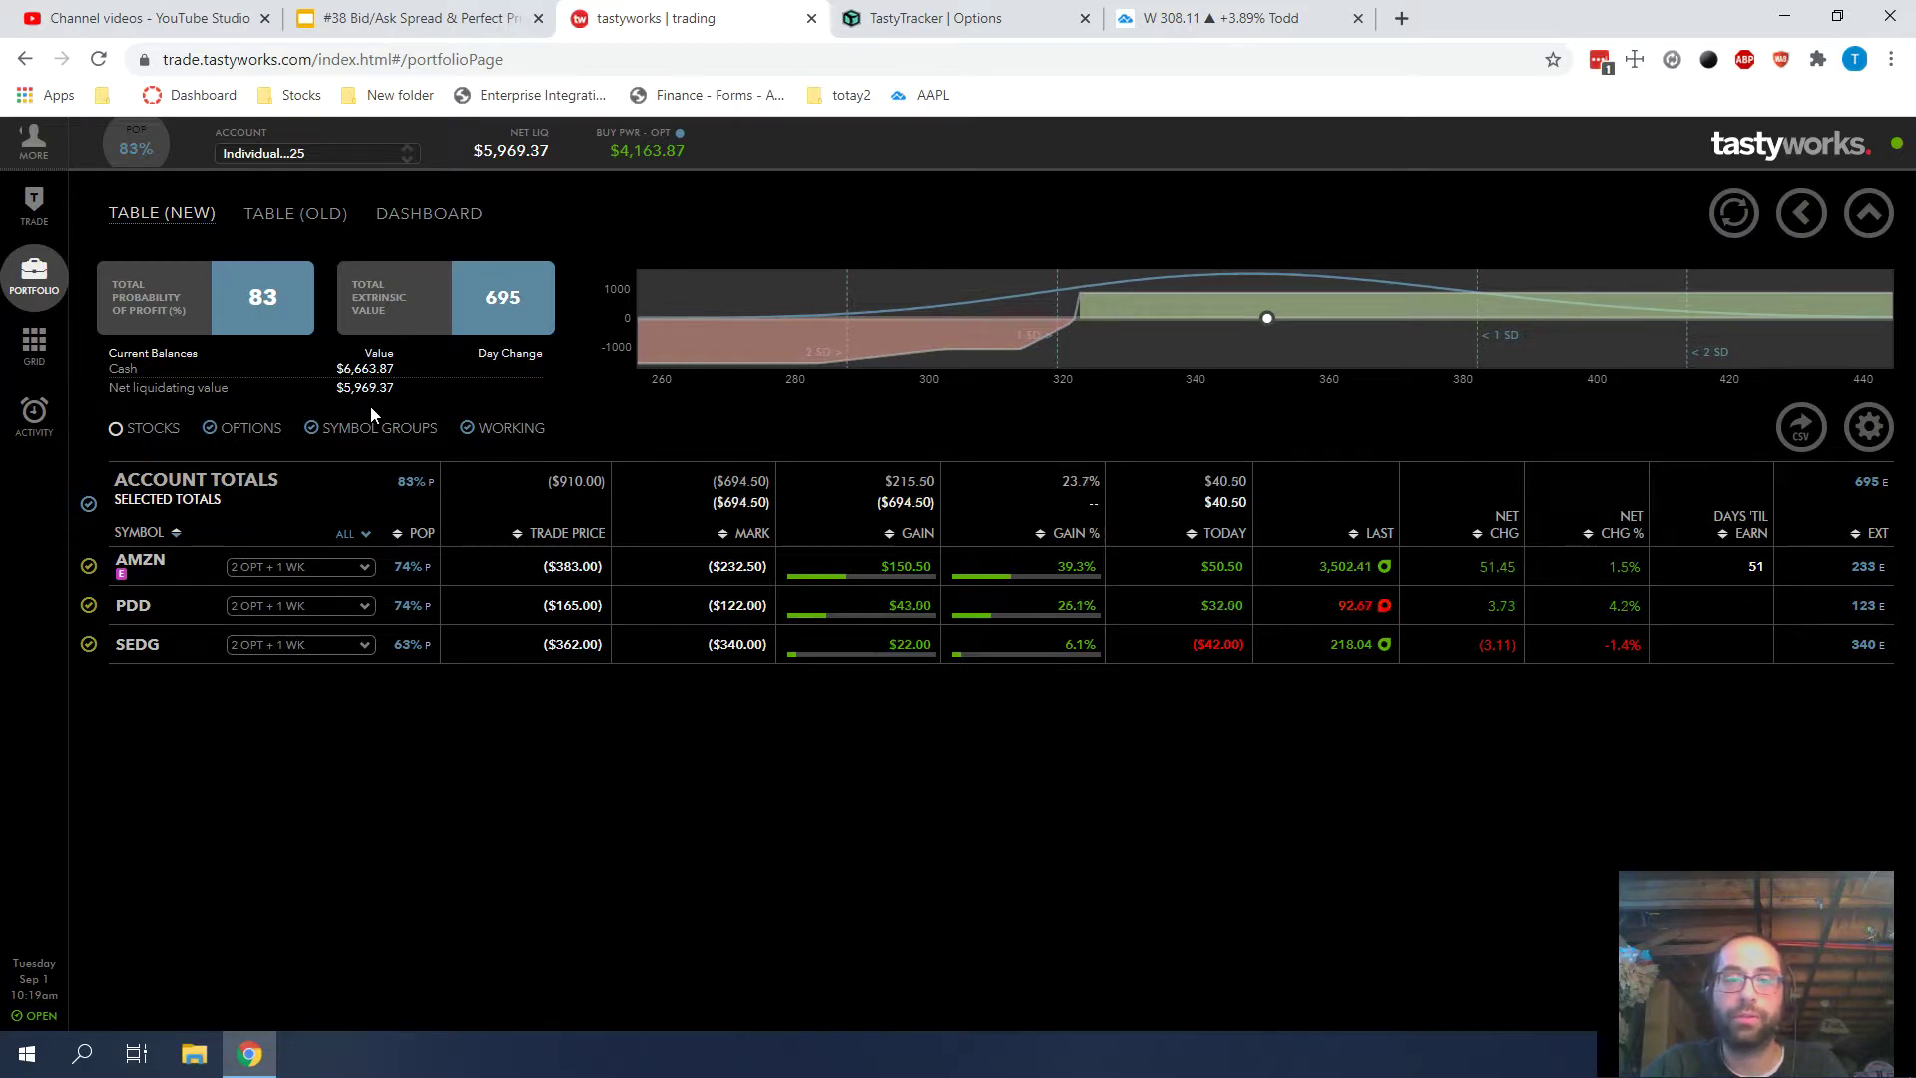
pyautogui.click(905, 33)
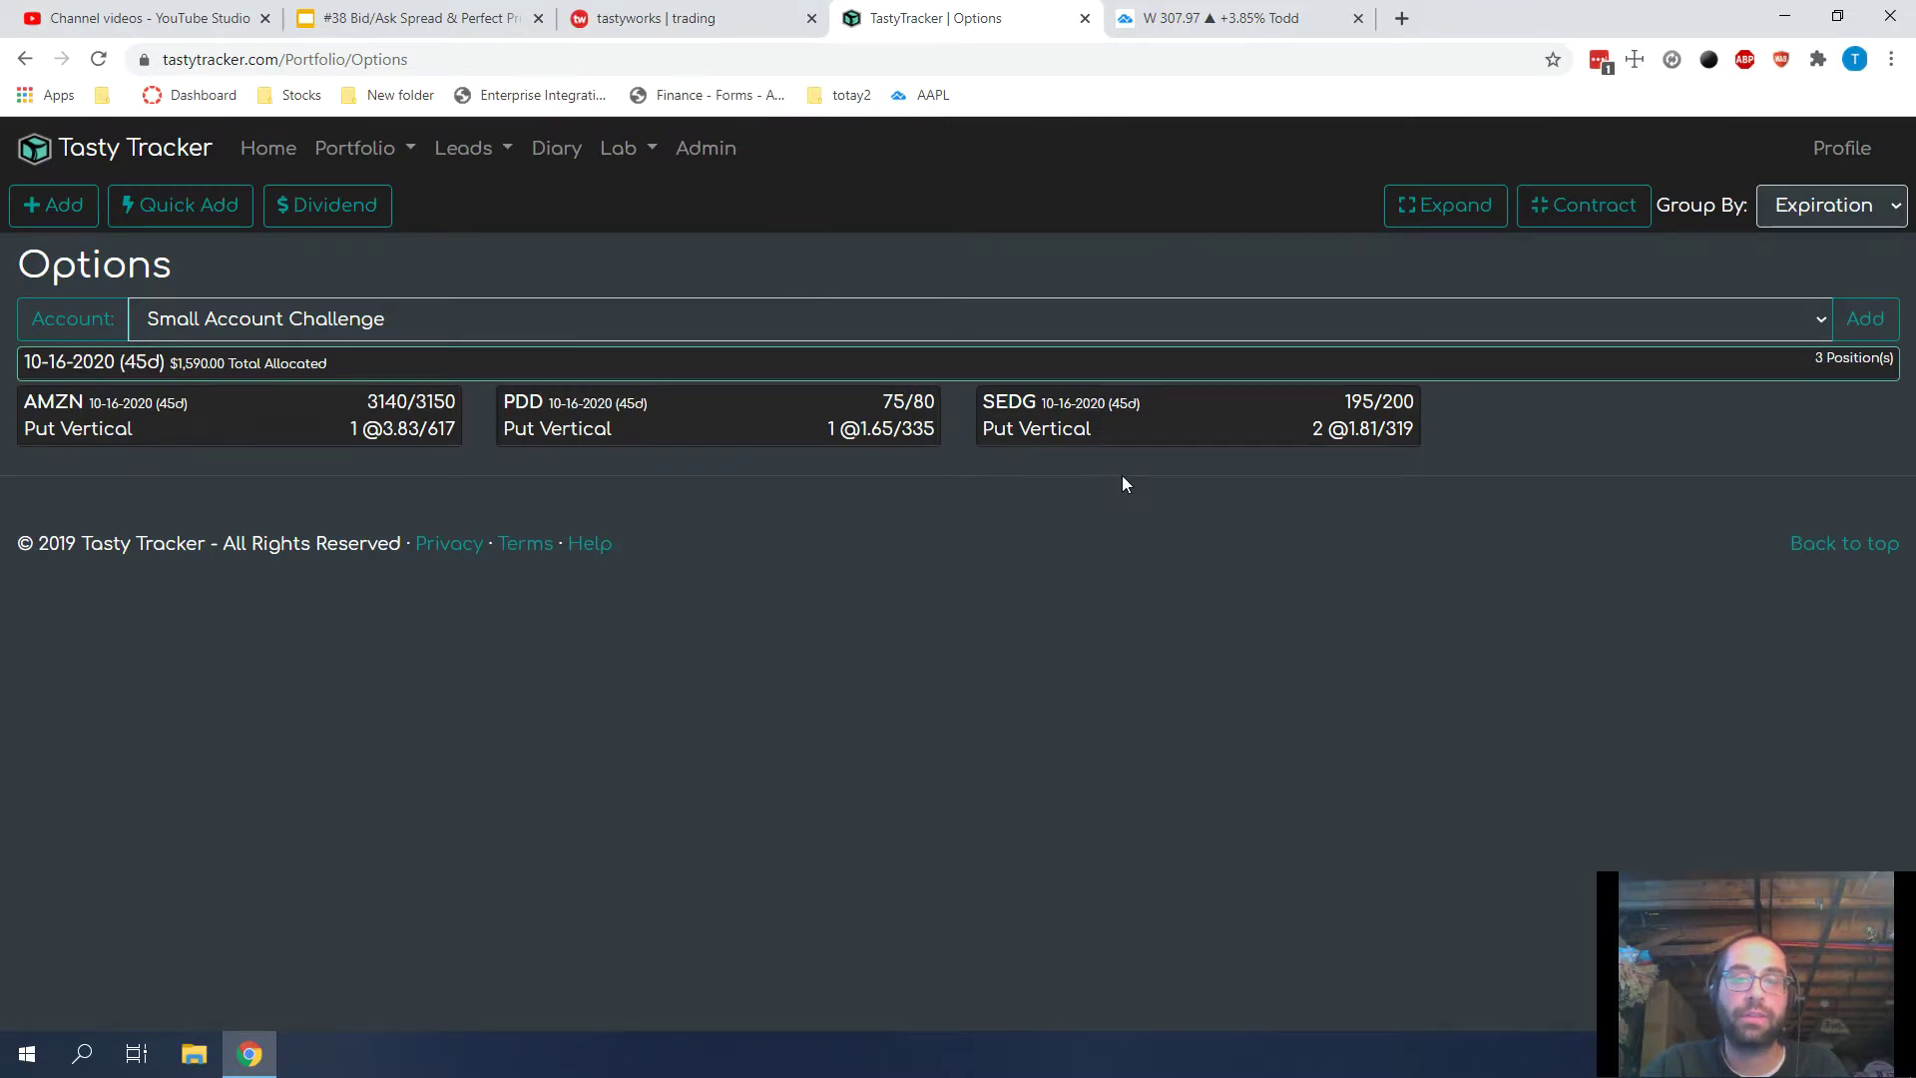
pyautogui.click(786, 24)
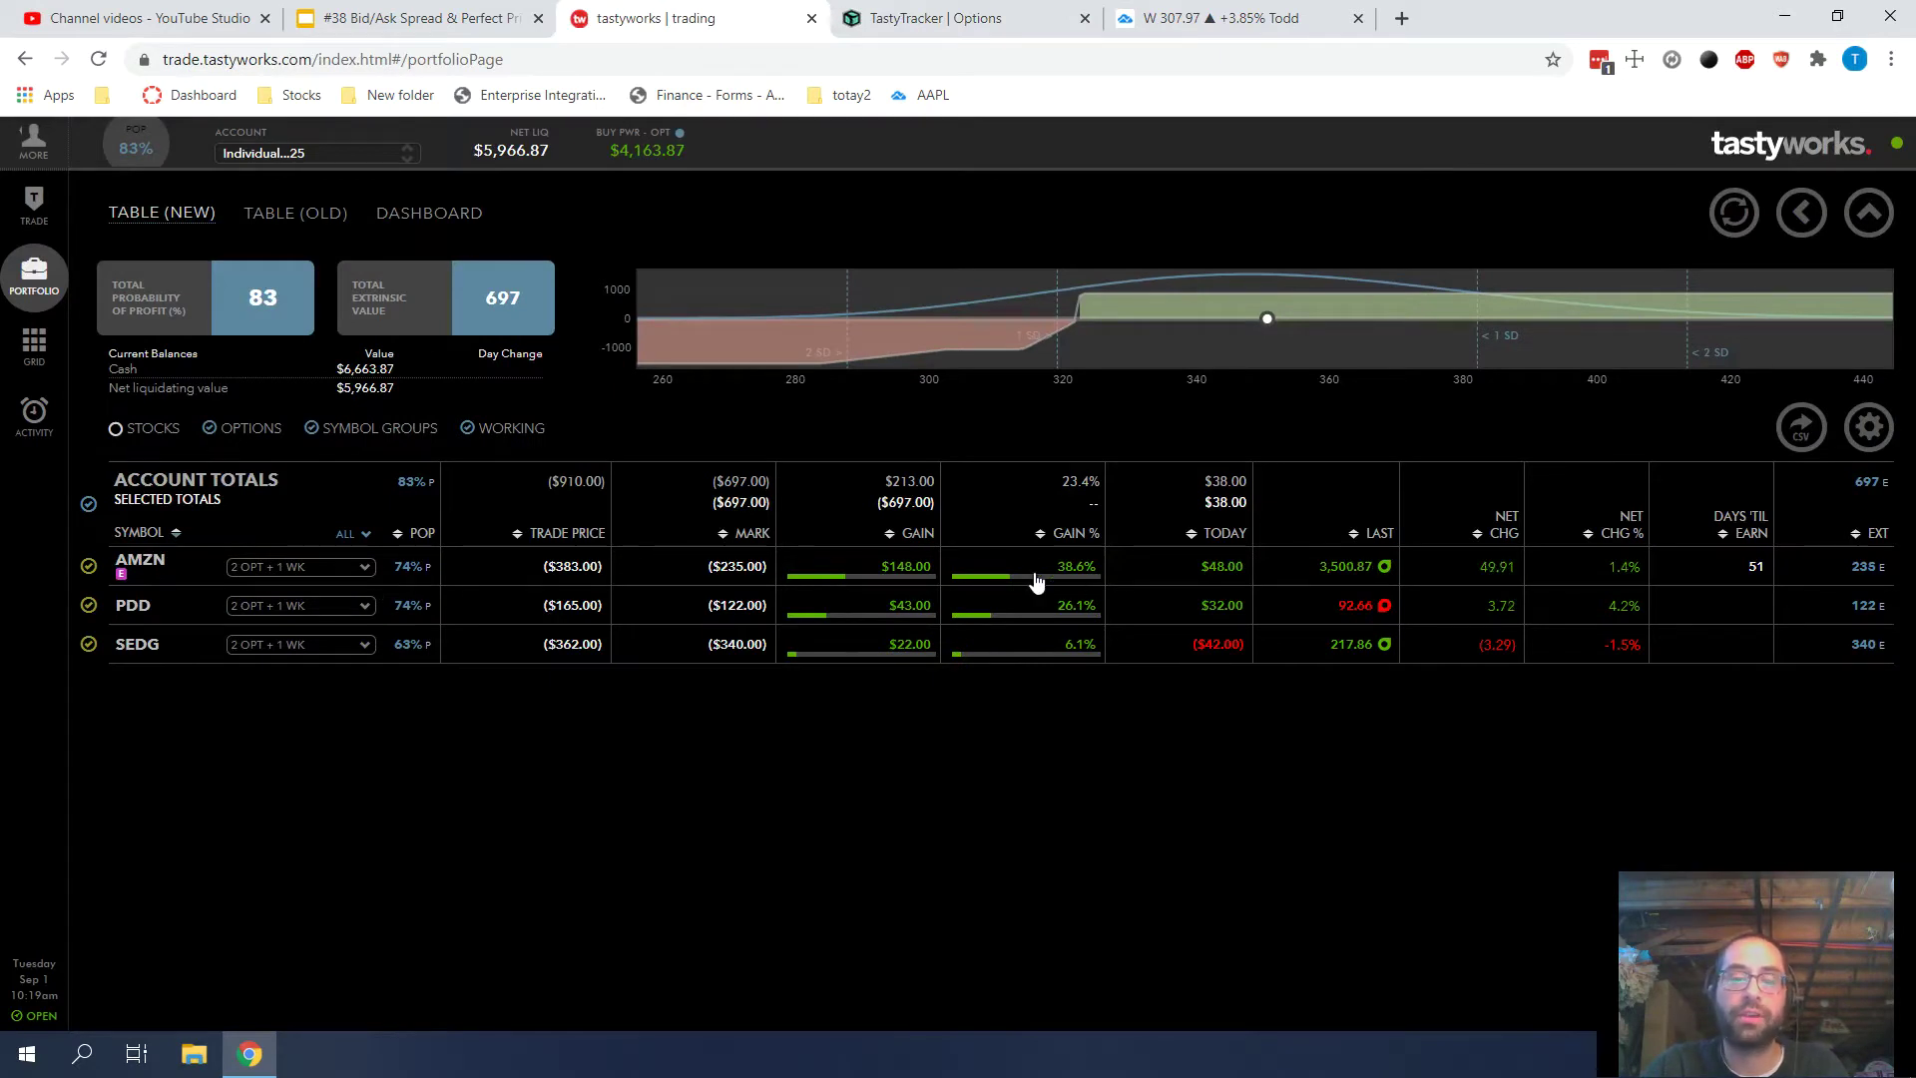
pyautogui.click(354, 584)
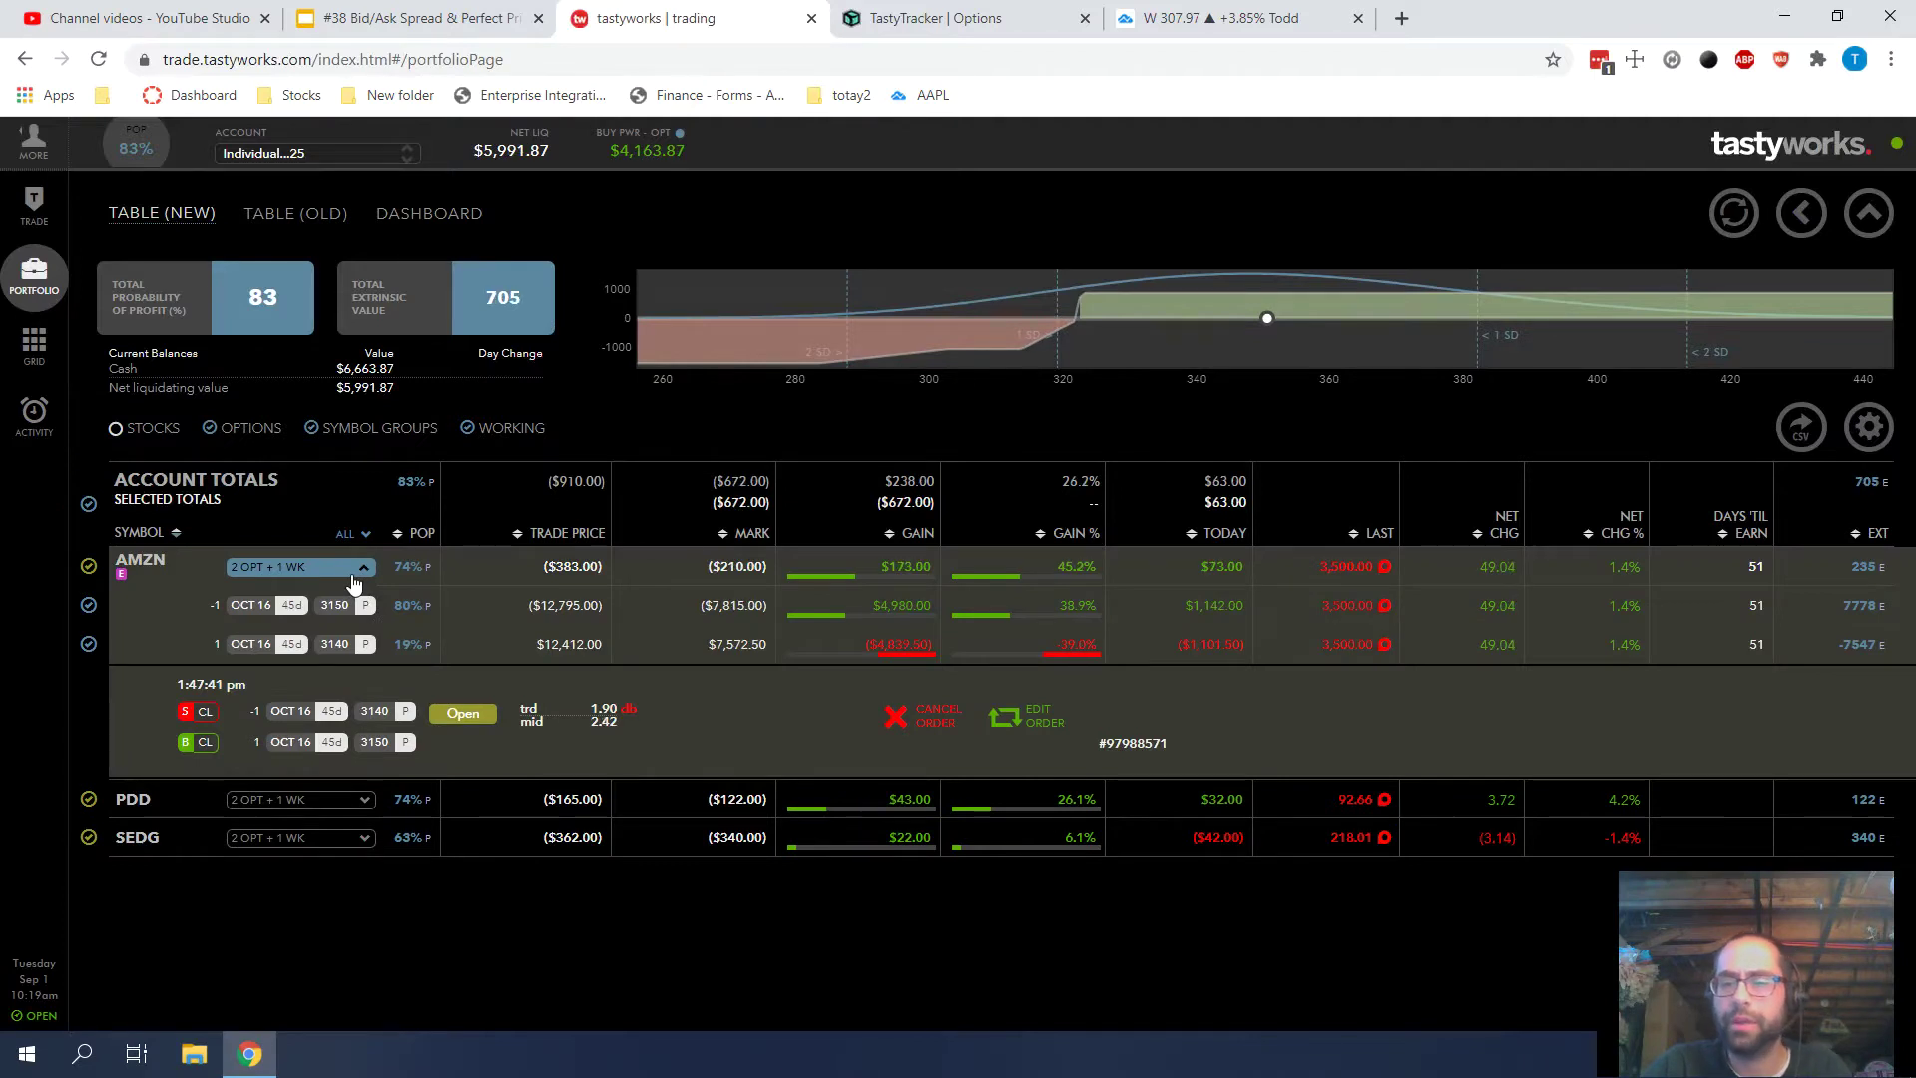
pyautogui.click(354, 579)
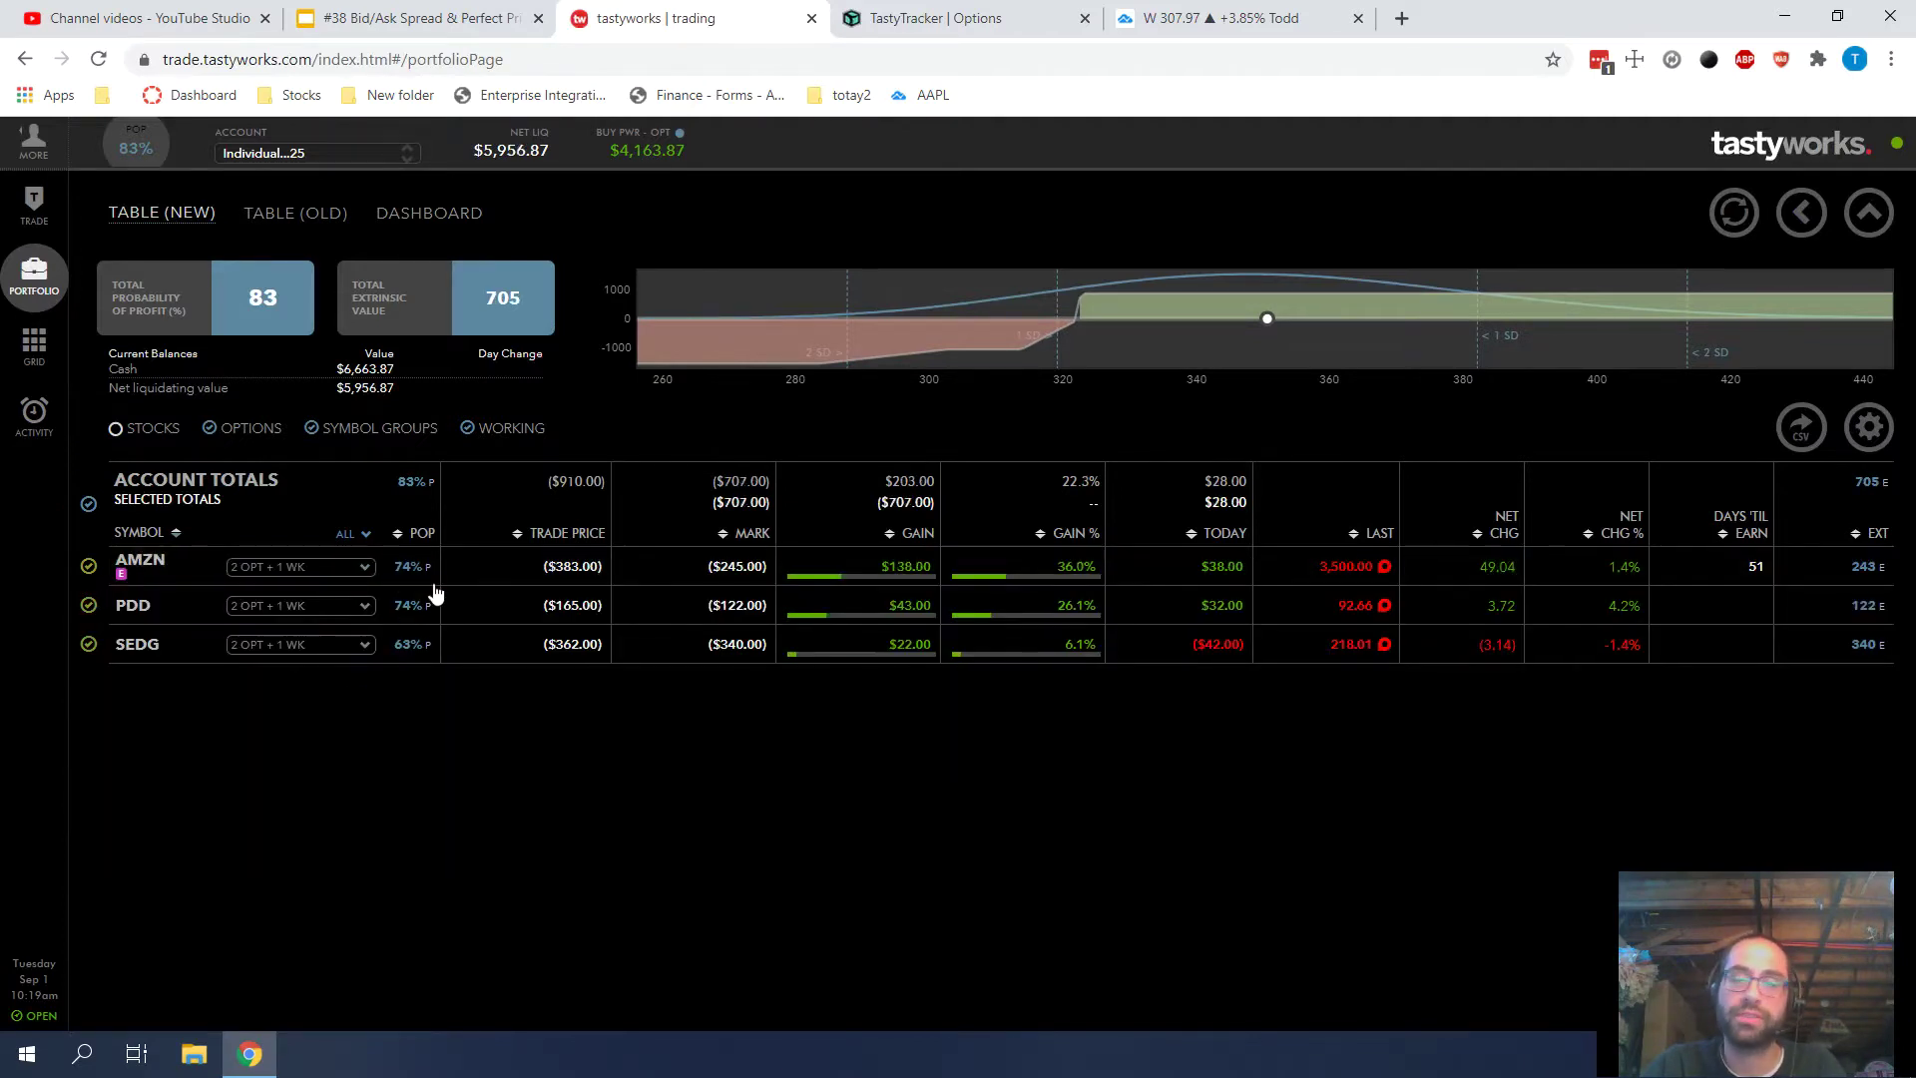
pyautogui.click(911, 22)
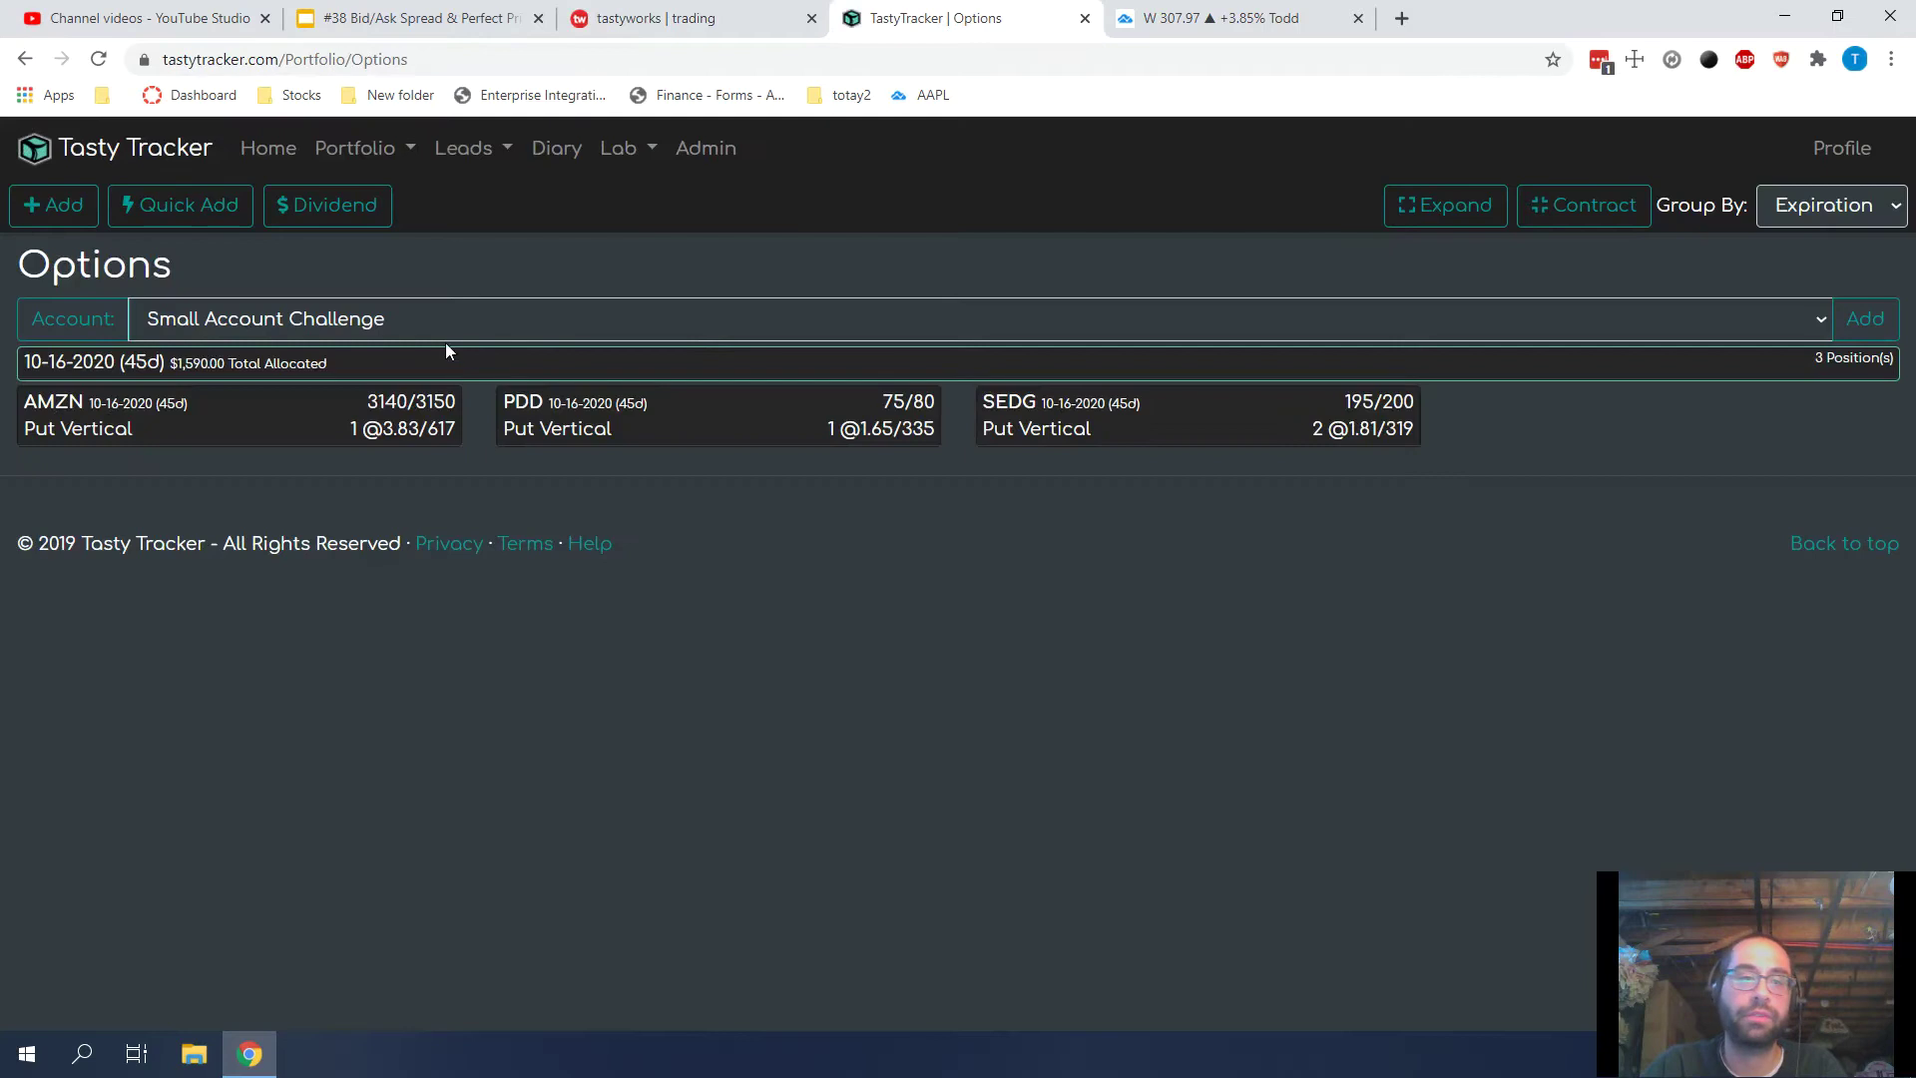